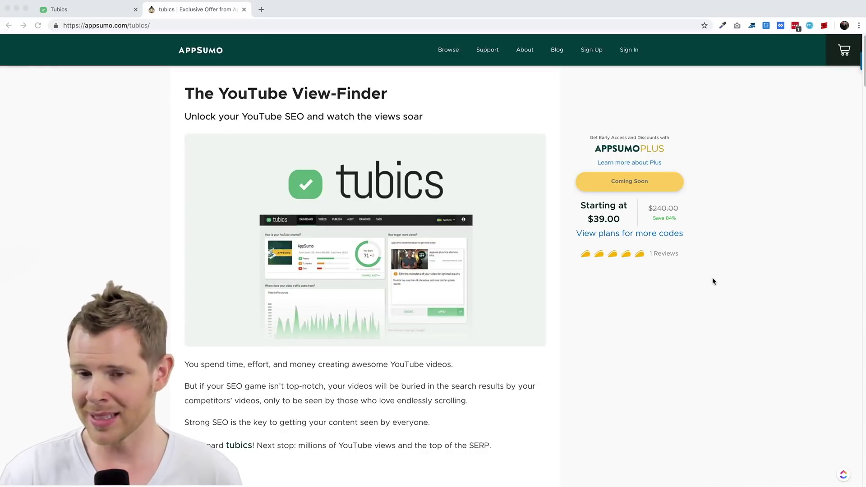
- Scroll through the tubics deal's TL;DR section on AppSumo and back to the top
scroll(694, 288, "down", 3)
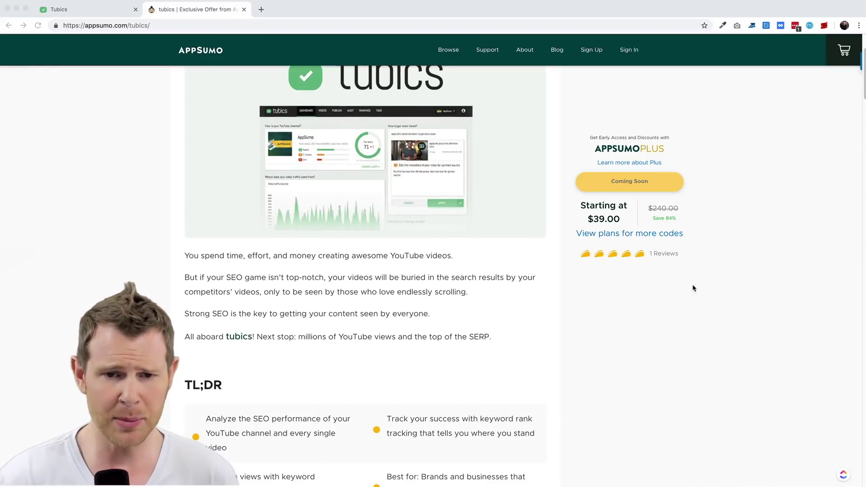
scroll(694, 288, "up", 3)
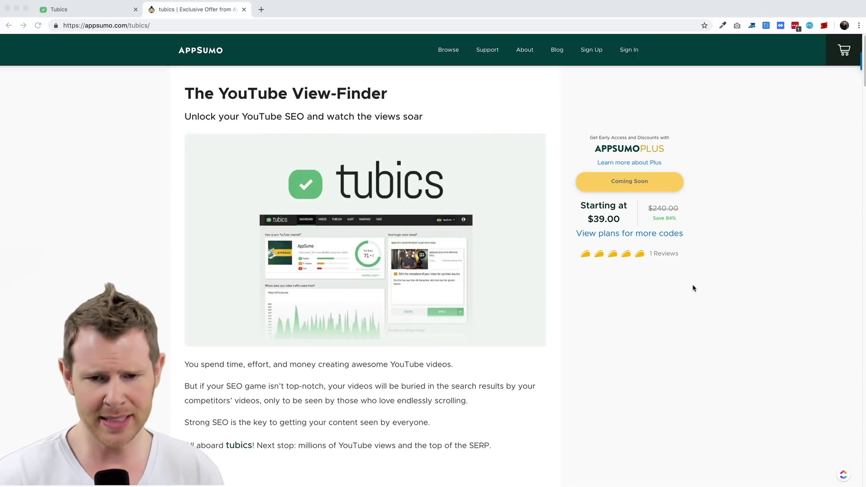
scroll(694, 287, "down", 6)
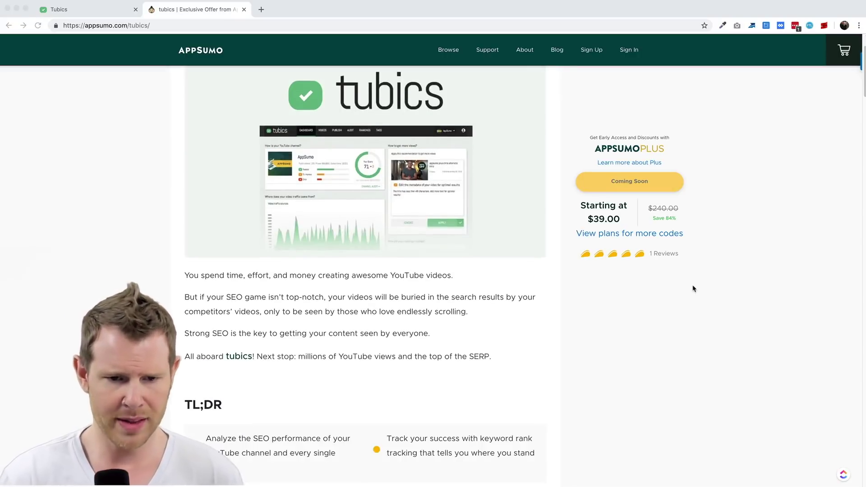
scroll(684, 292, "down", 5)
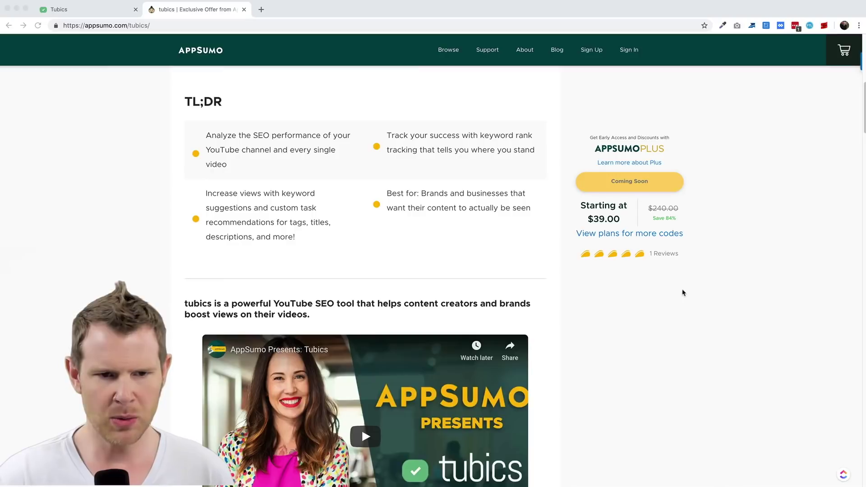
scroll(684, 293, "up", 10)
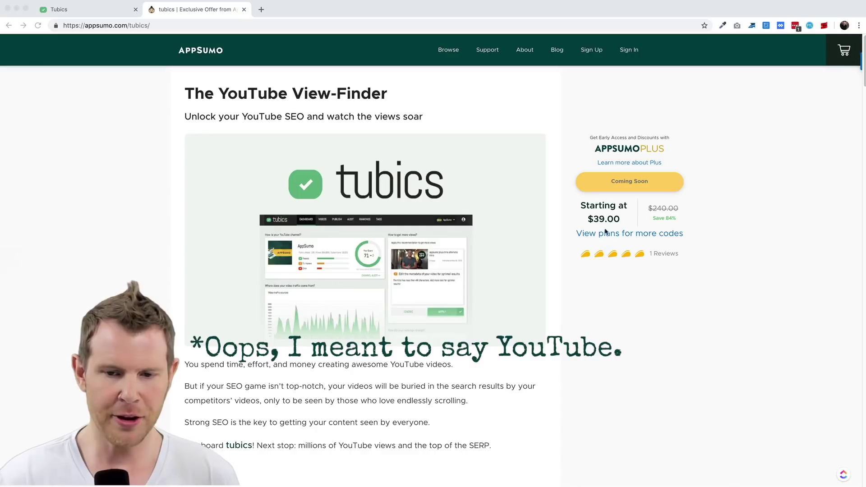
left_click(624, 236)
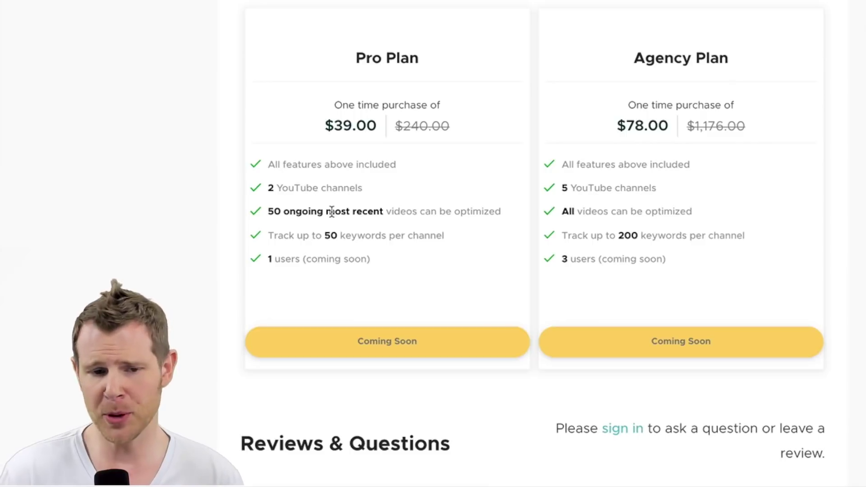
double_click(274, 212)
left_click_drag(299, 213, 379, 212)
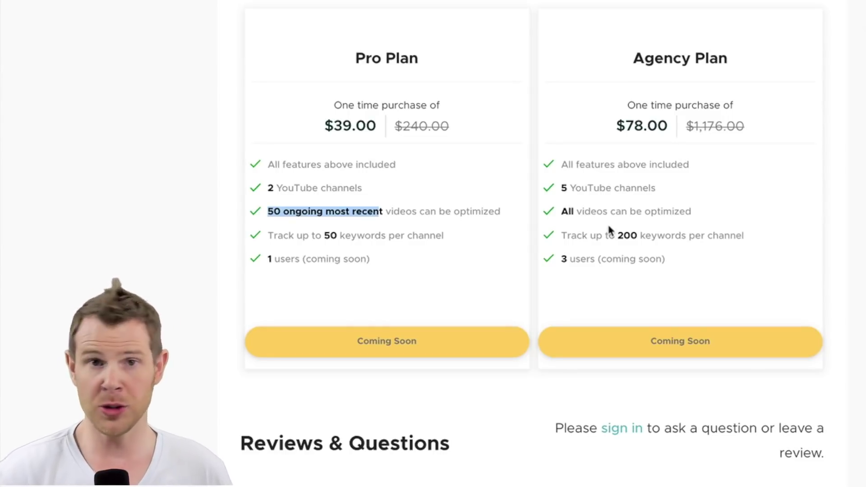
left_click(379, 271)
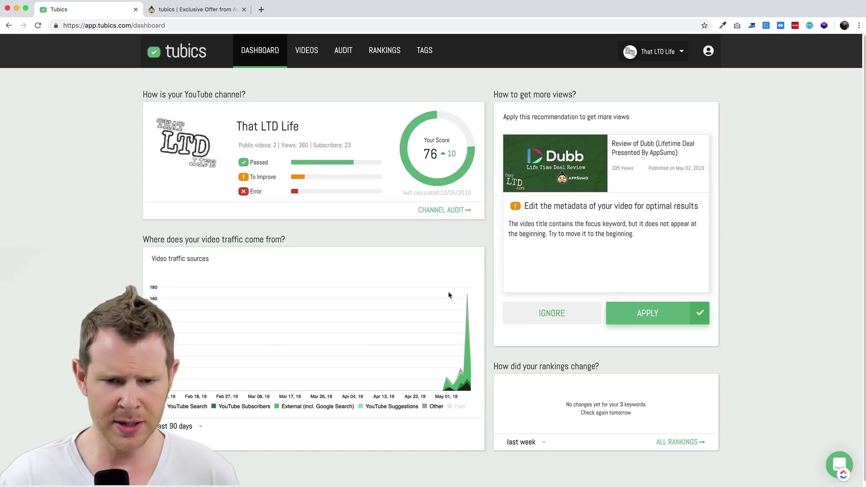
- Inspect the dashboard's traffic chart, which spikes in early May
mouse_move(461, 383)
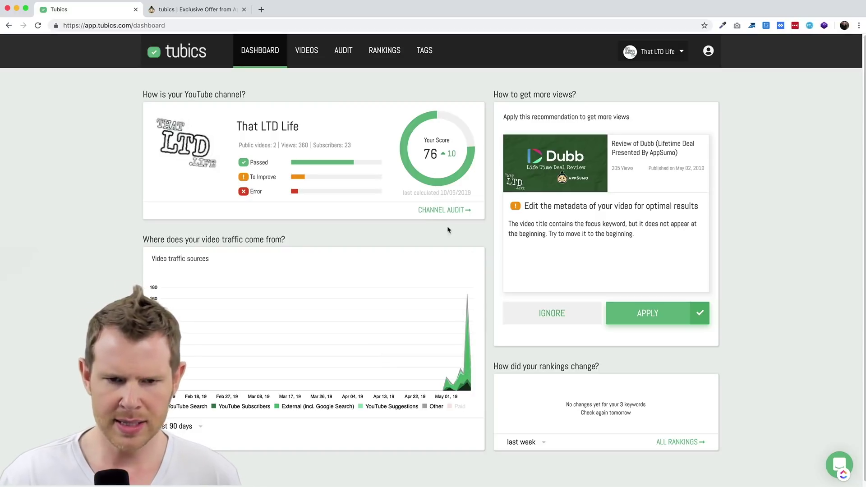
- Open the Channel Audit and scroll through its 76/100 channel, video and audience checks
left_click(450, 210)
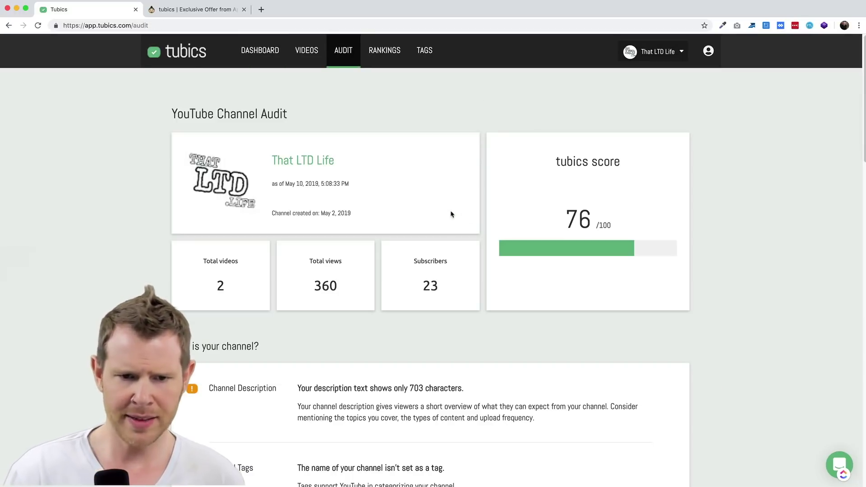
scroll(530, 313, "down", 2)
scroll(532, 300, "down", 2)
scroll(529, 304, "up", 3)
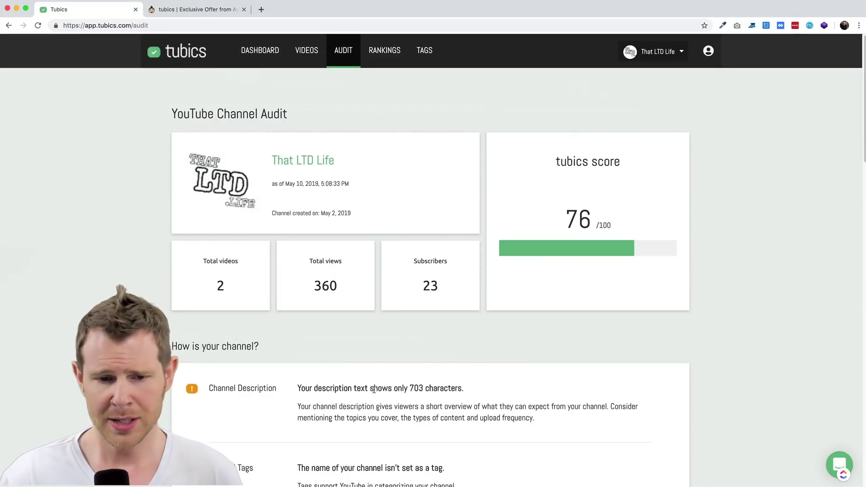
scroll(318, 389, "down", 2)
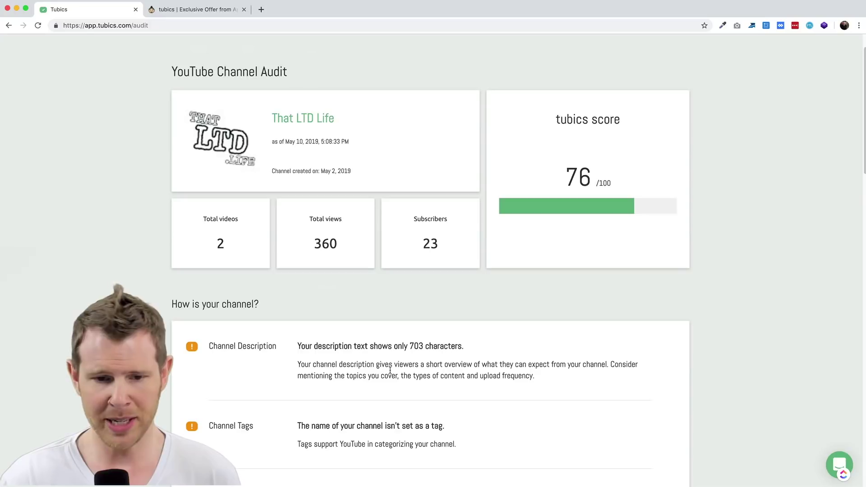
scroll(507, 337, "down", 1)
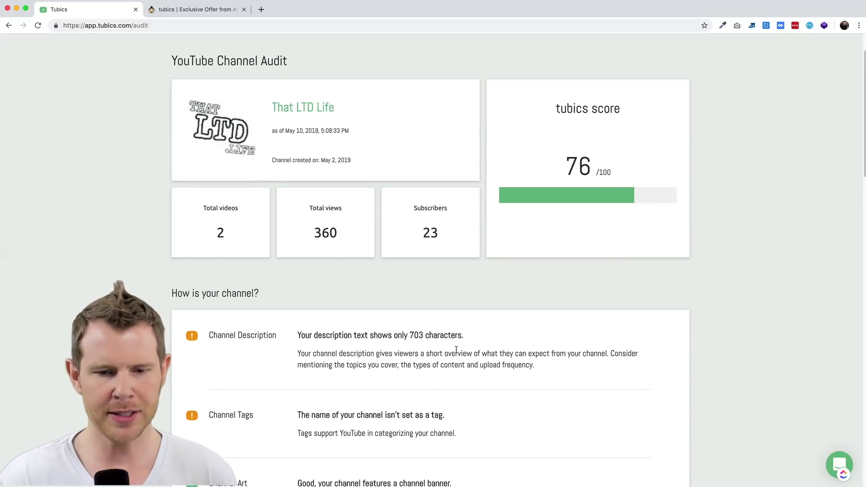
scroll(476, 375, "down", 3)
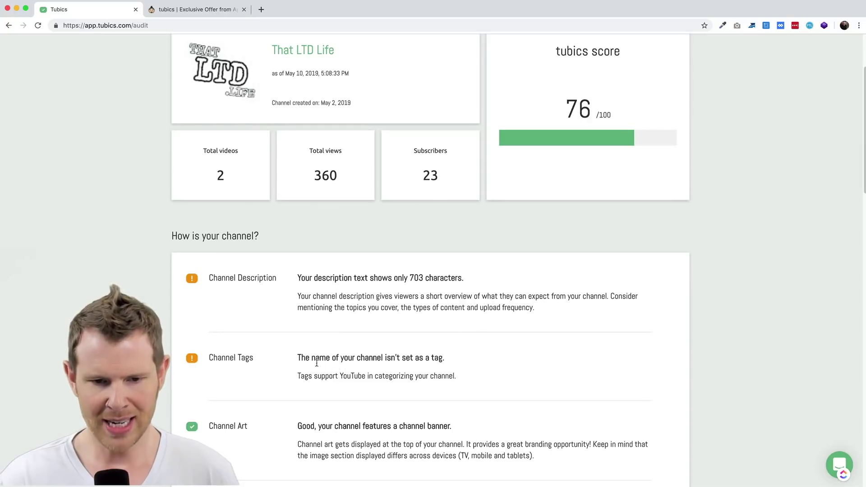
scroll(391, 365, "down", 1)
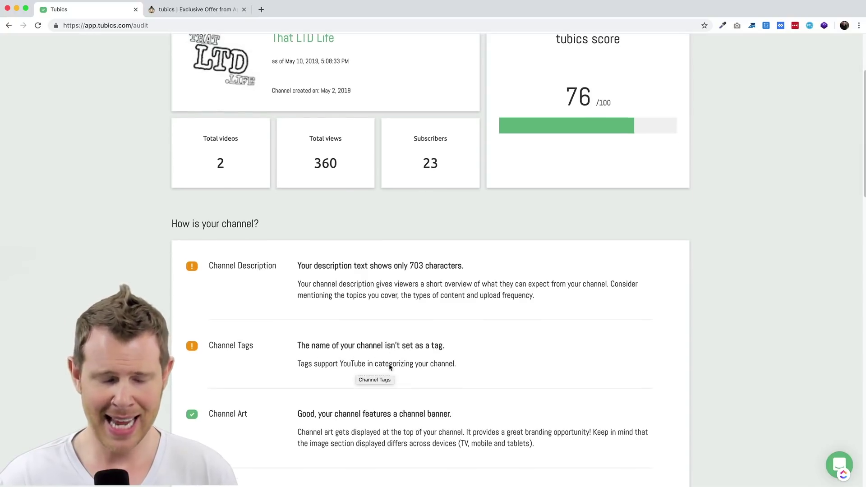
scroll(465, 371, "down", 10)
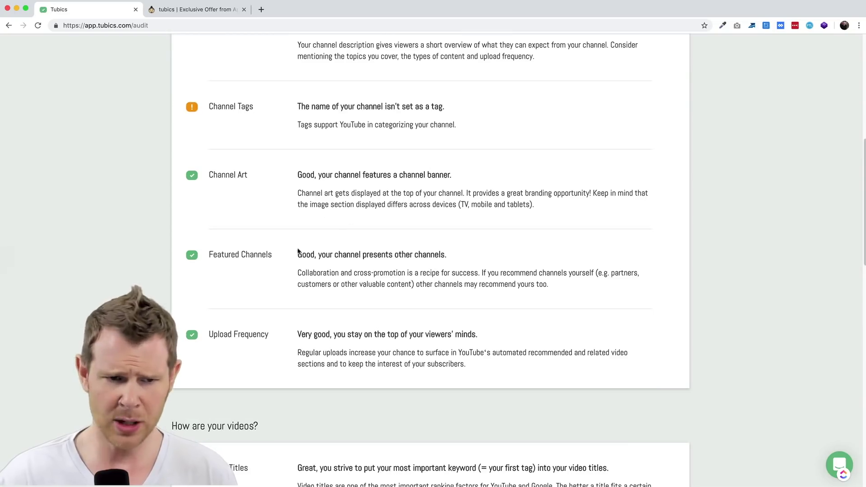
scroll(298, 251, "down", 20)
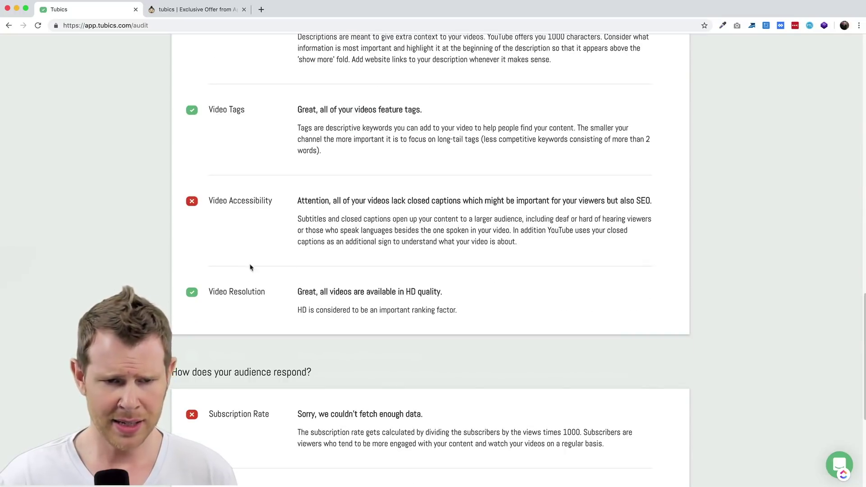
scroll(364, 227, "down", 1)
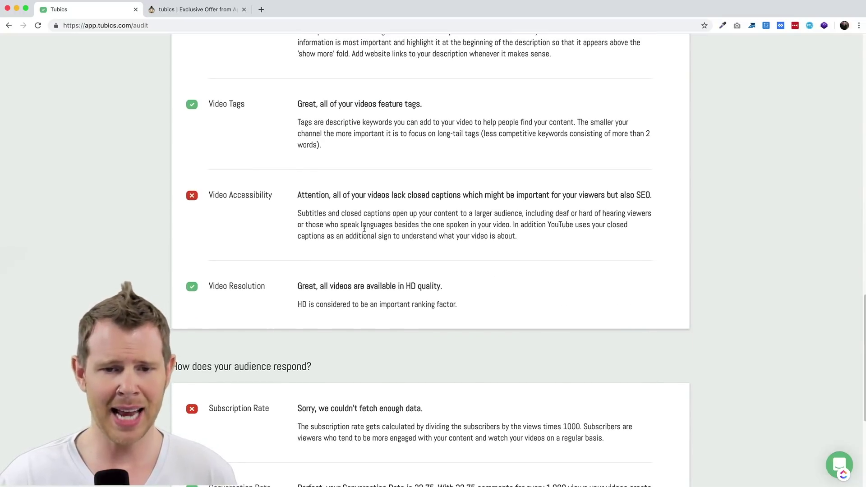
scroll(384, 287, "down", 4)
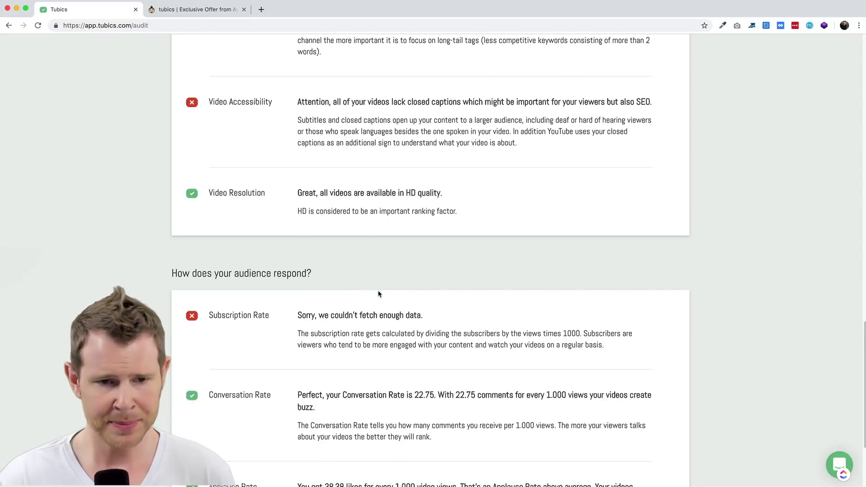
scroll(384, 287, "down", 4)
- Highlight the Subscription Rate warning, then scroll back to the top of the audit
left_click_drag(273, 254, 379, 284)
left_click(379, 283)
scroll(379, 283, "down", 4)
scroll(382, 289, "up", 20)
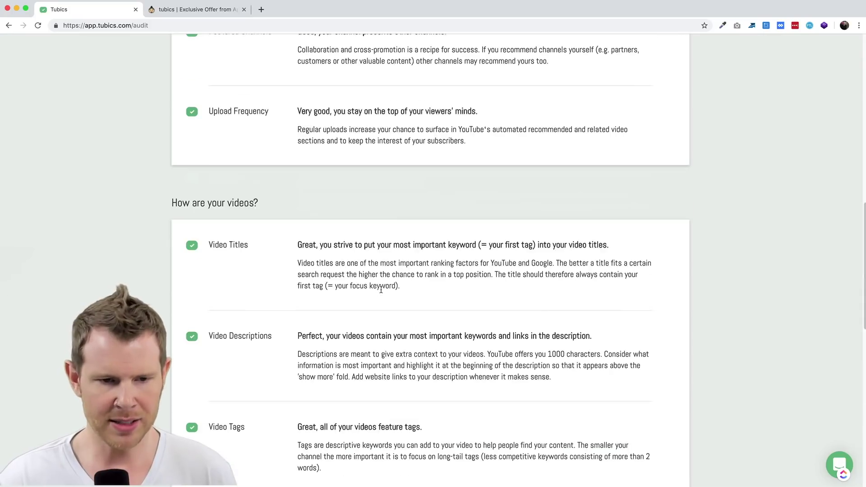
scroll(381, 289, "up", 10)
scroll(381, 290, "down", 9)
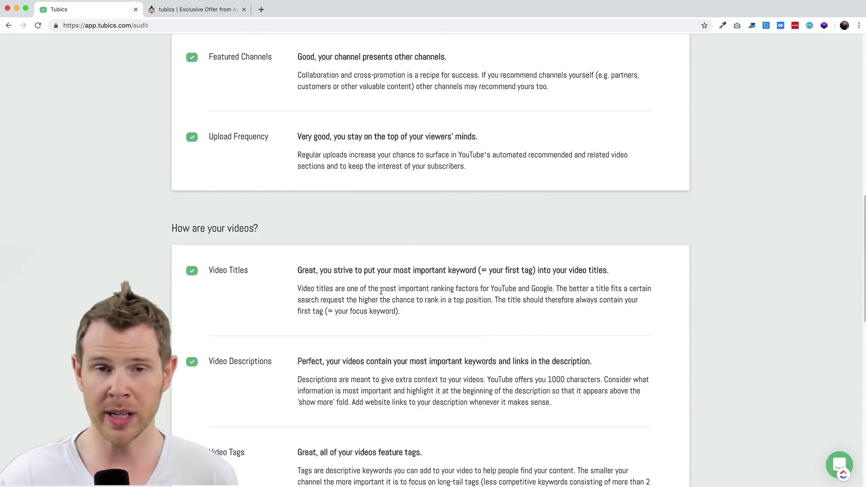
scroll(381, 291, "up", 20)
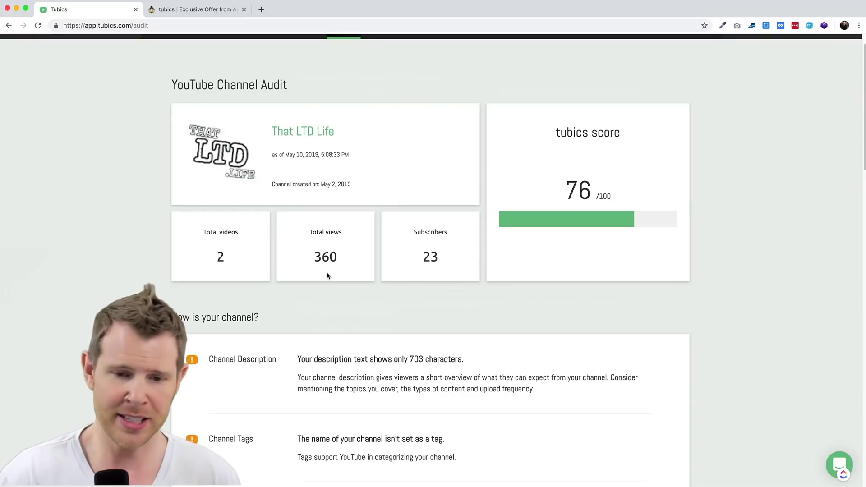
scroll(328, 276, "down", 5)
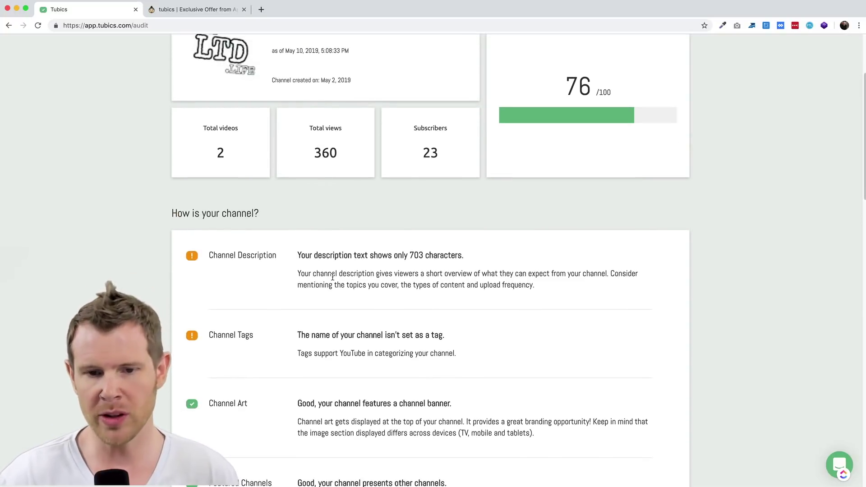
scroll(373, 298, "up", 6)
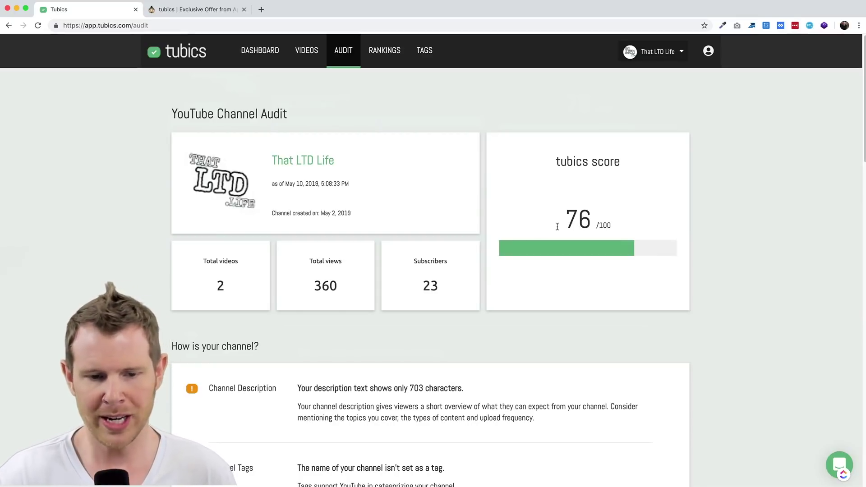
scroll(541, 229, "down", 6)
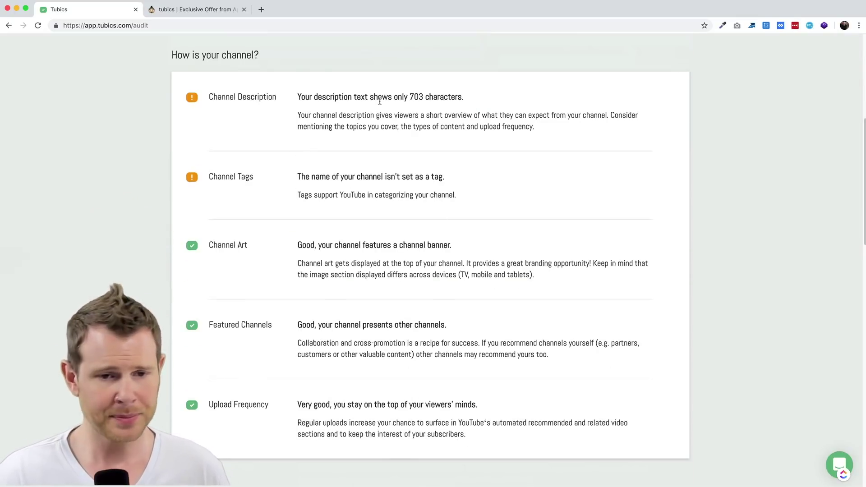
scroll(274, 151, "down", 2)
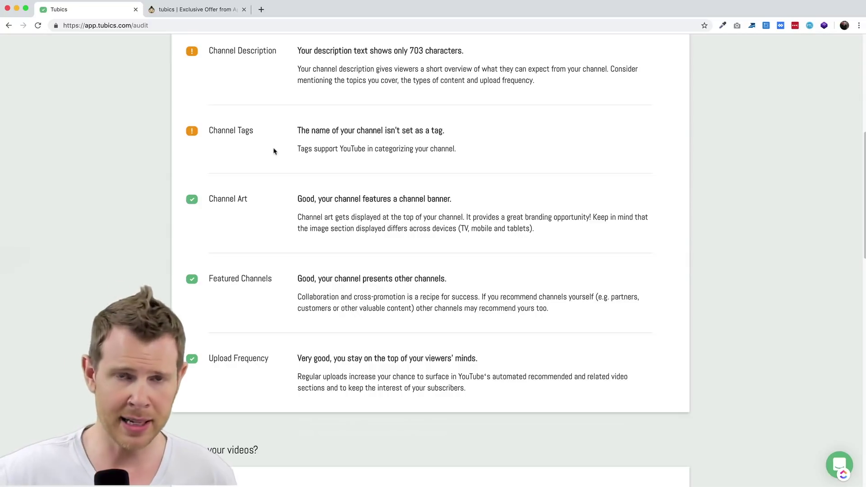
scroll(274, 153, "up", 6)
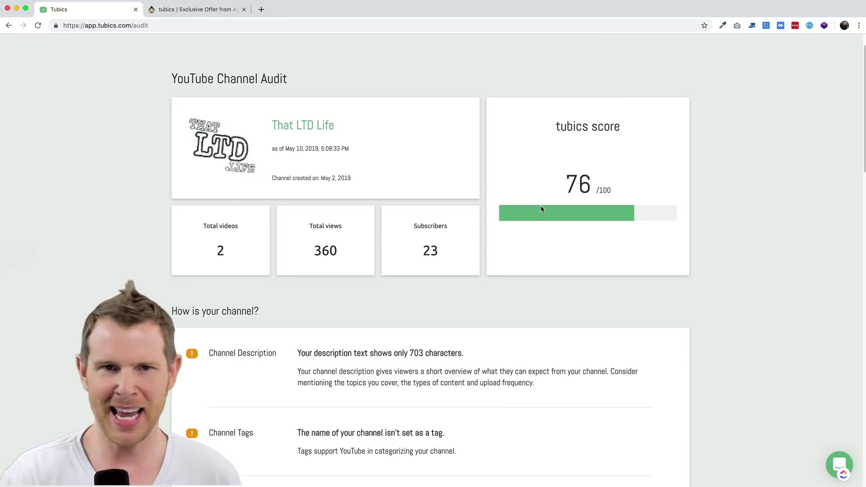
scroll(541, 210, "down", 5)
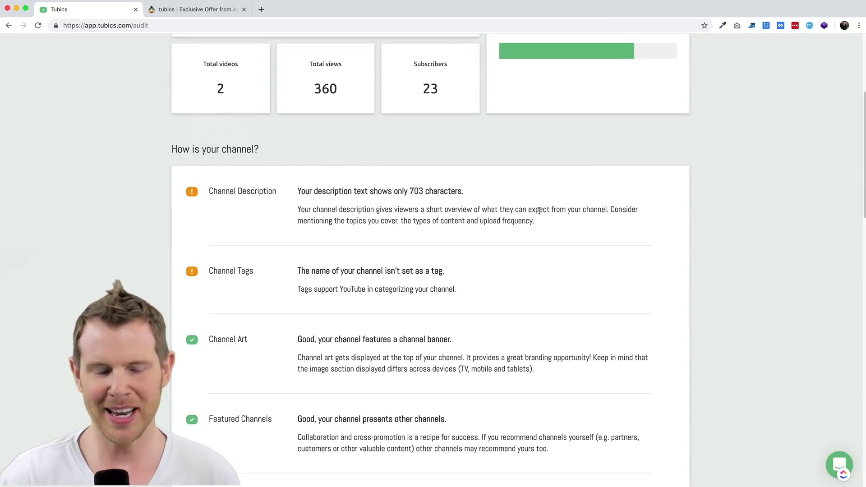
scroll(539, 214, "down", 3)
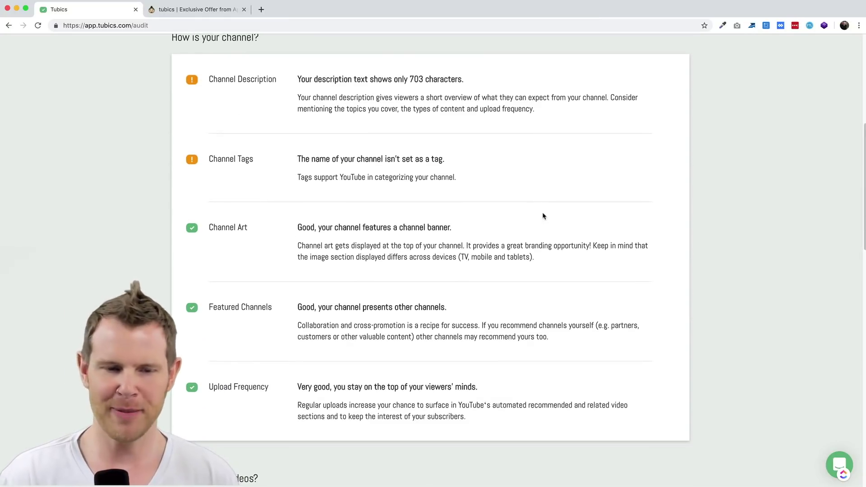
scroll(543, 217, "down", 2)
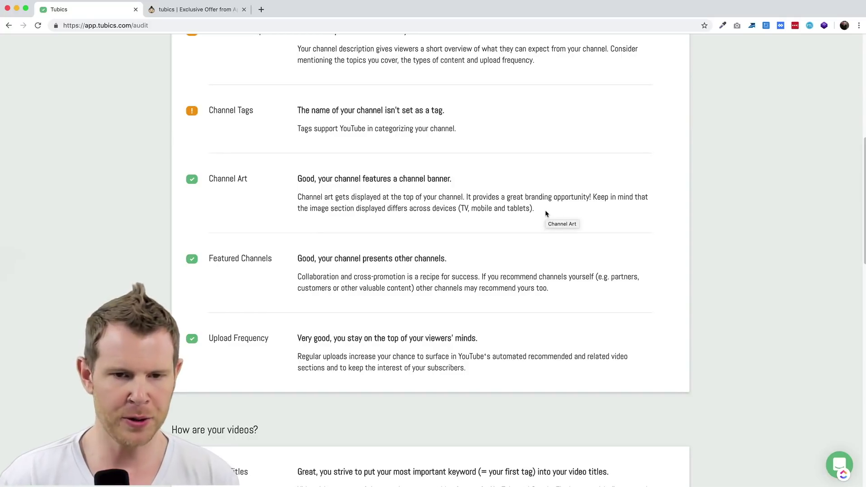
scroll(493, 212, "up", 1)
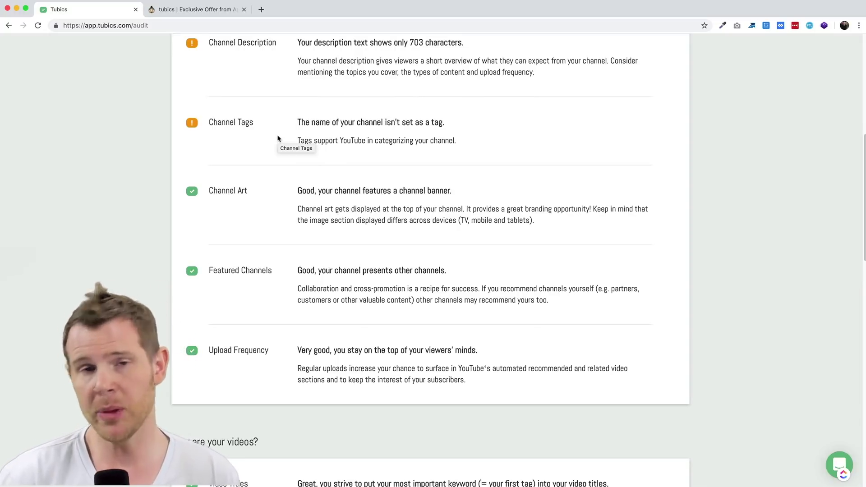
scroll(278, 137, "up", 7)
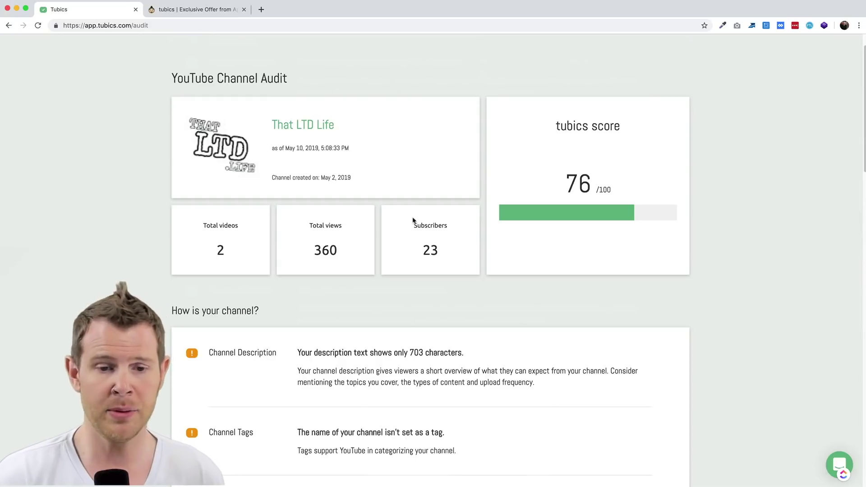
scroll(450, 232, "down", 10)
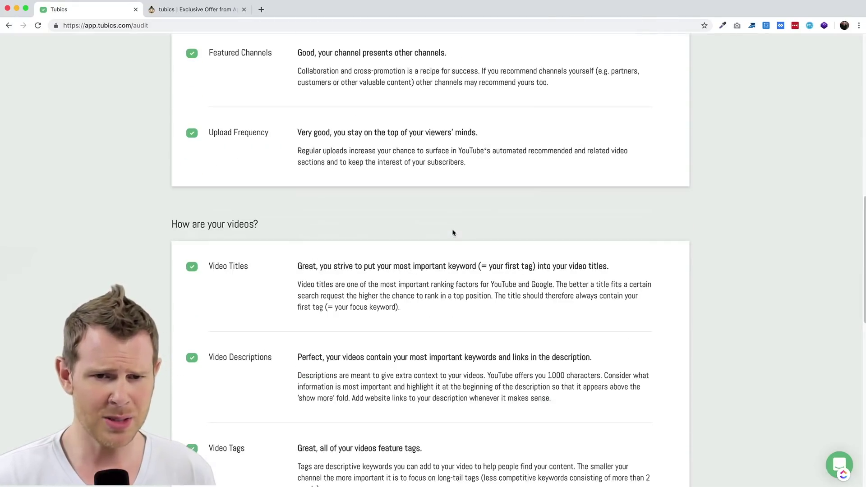
scroll(456, 225, "up", 10)
scroll(458, 218, "down", 1)
scroll(458, 218, "up", 1)
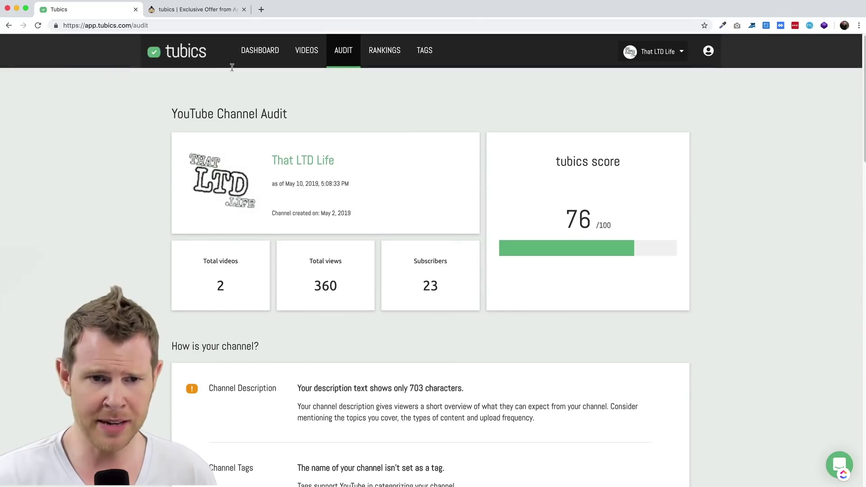
- On the dashboard, apply the recommended title fix for the Dubb video
left_click(260, 52)
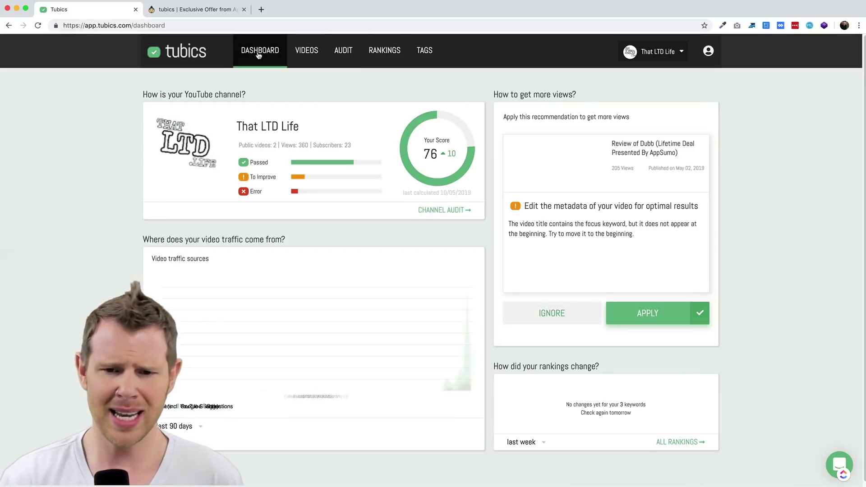
scroll(451, 215, "down", 1)
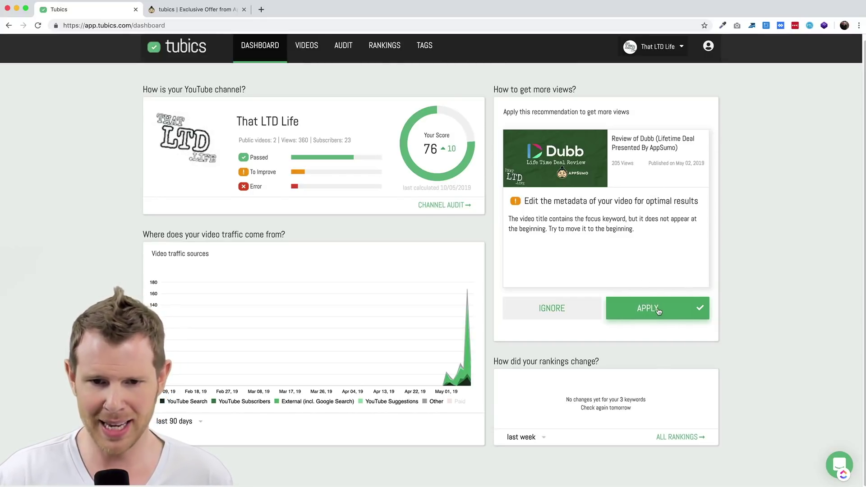
left_click(657, 311)
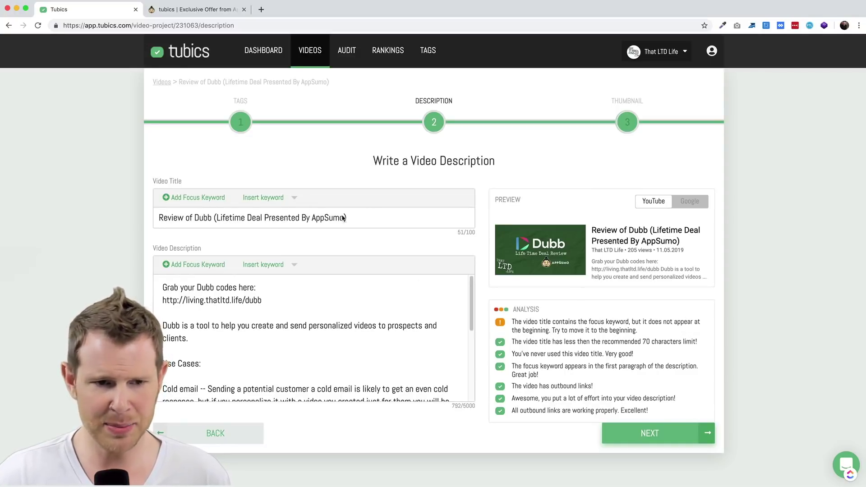
- Move 'Dubb' to the title's start and drop 'of', giving 'Dubb Review (Lifetime Deal Presented By AppSumo)'
double_click(202, 219)
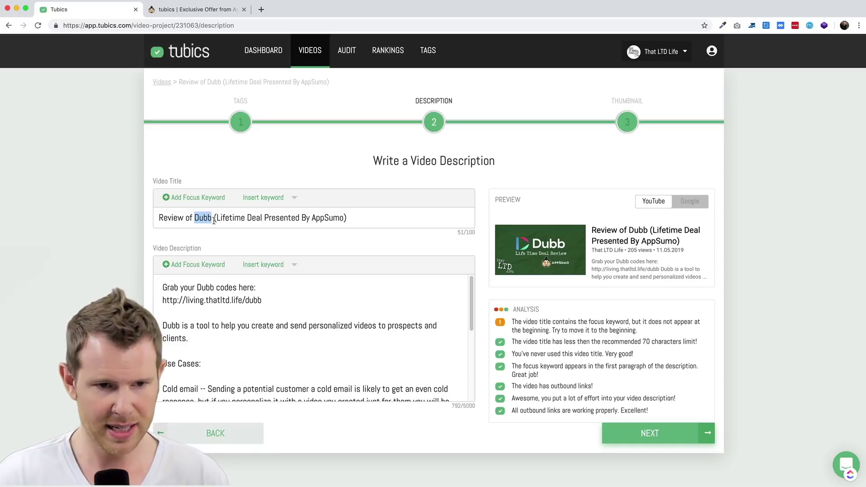
key("super+x")
left_click(157, 218)
key("super+v")
key("Right")
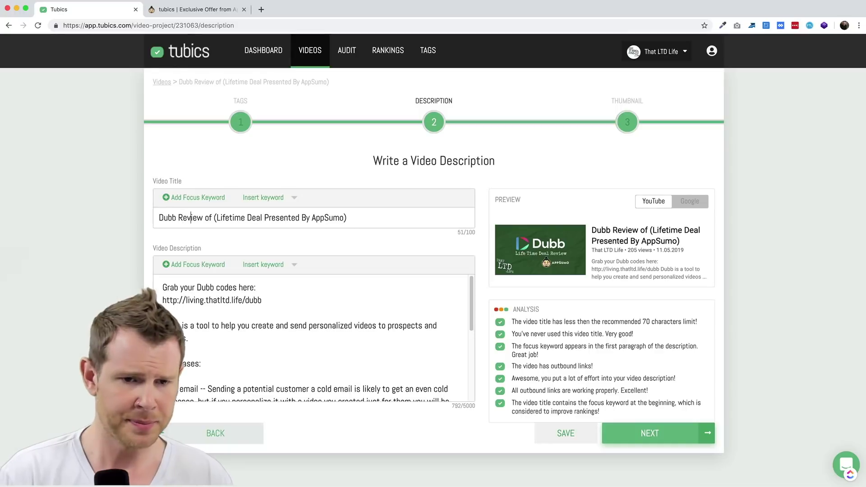
left_click(205, 217)
key("Delete")
key("Delete")
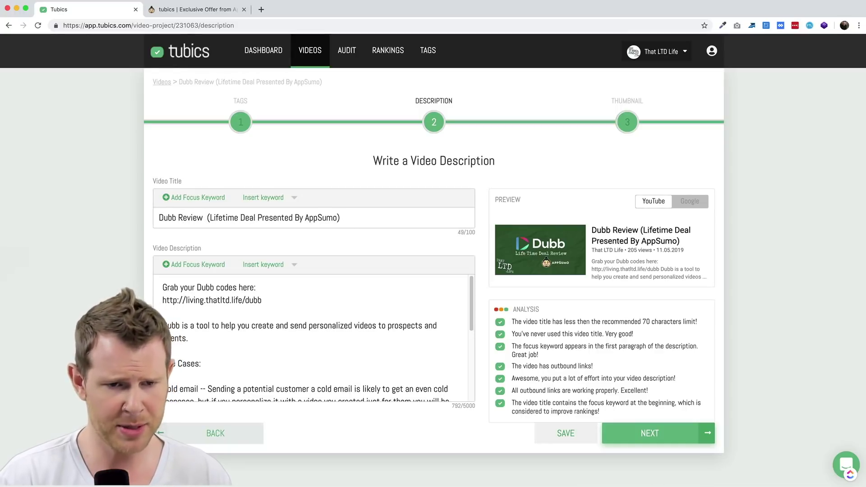
key("Delete")
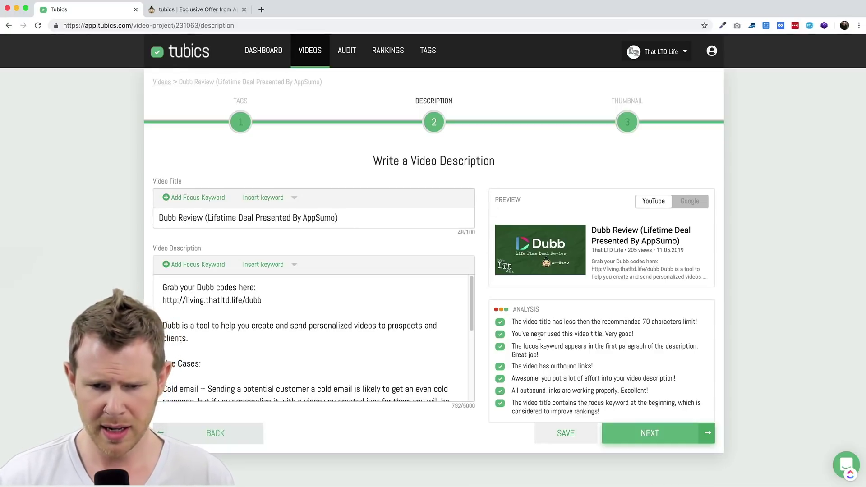
- Publish the retitled Dubb video and return to the dashboard, now scoring 78
left_click(653, 436)
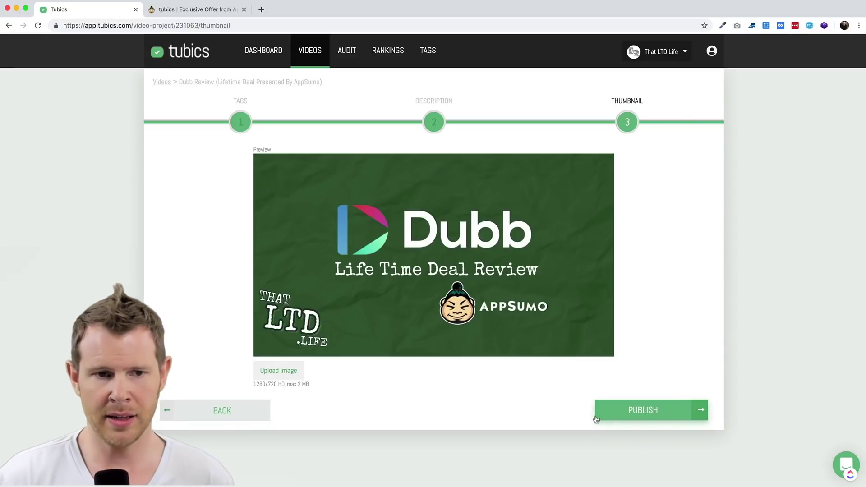
left_click(653, 416)
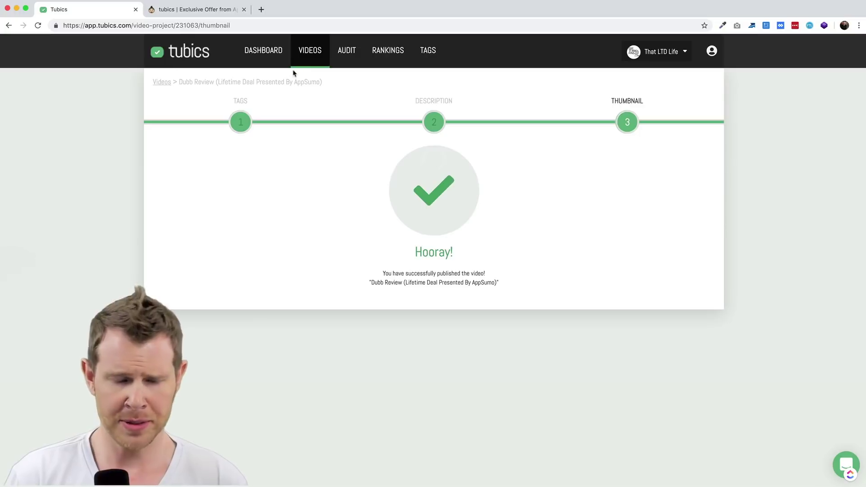
left_click(262, 58)
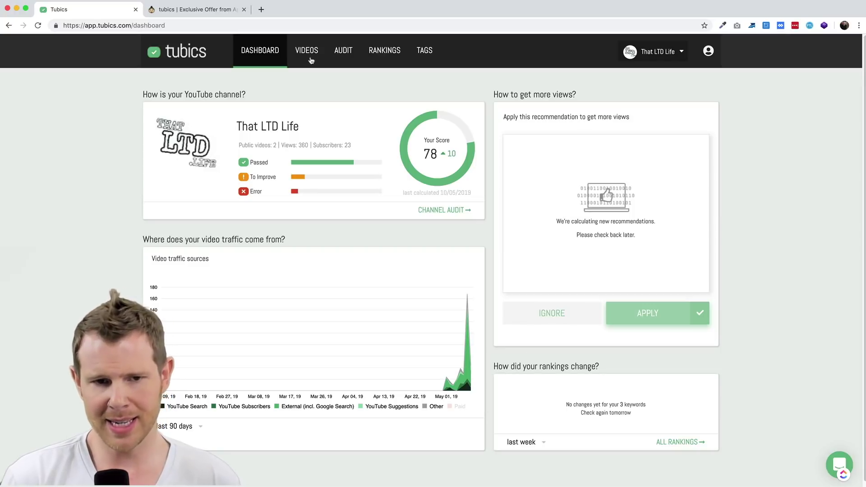
- From the Videos list, open the InVideo Review video's tag editor
left_click(308, 56)
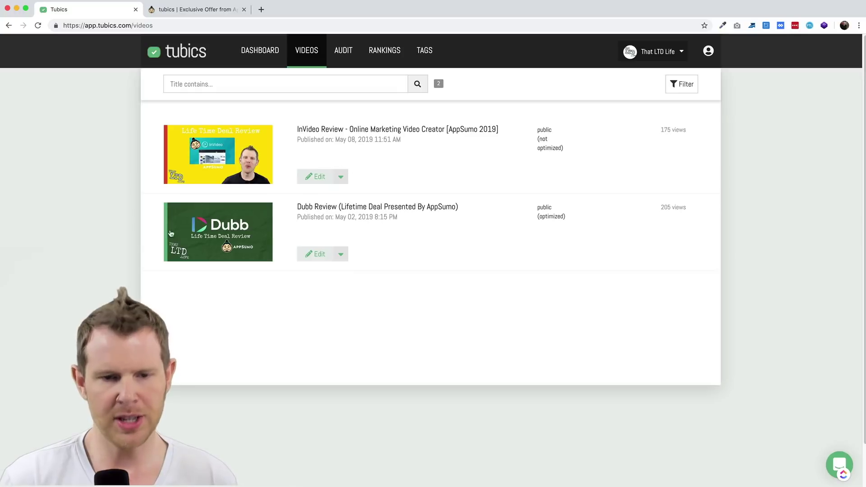
left_click_drag(535, 213, 565, 227)
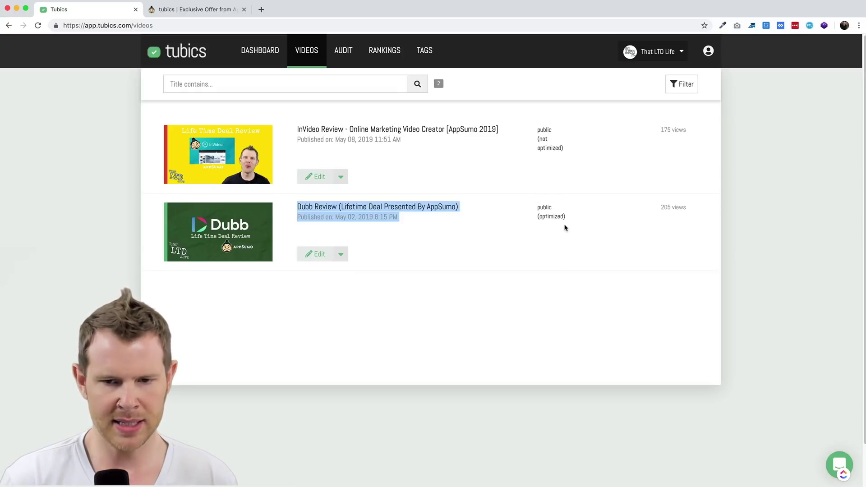
left_click(558, 220)
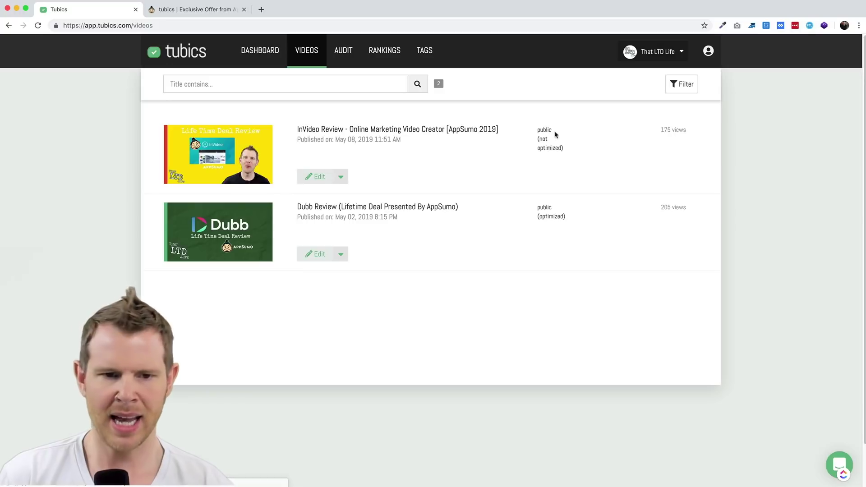
left_click(302, 180)
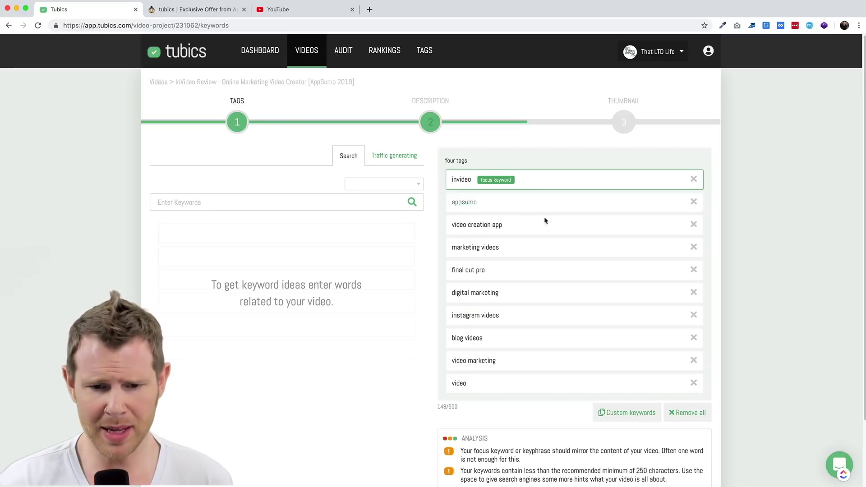
scroll(551, 316, "down", 1)
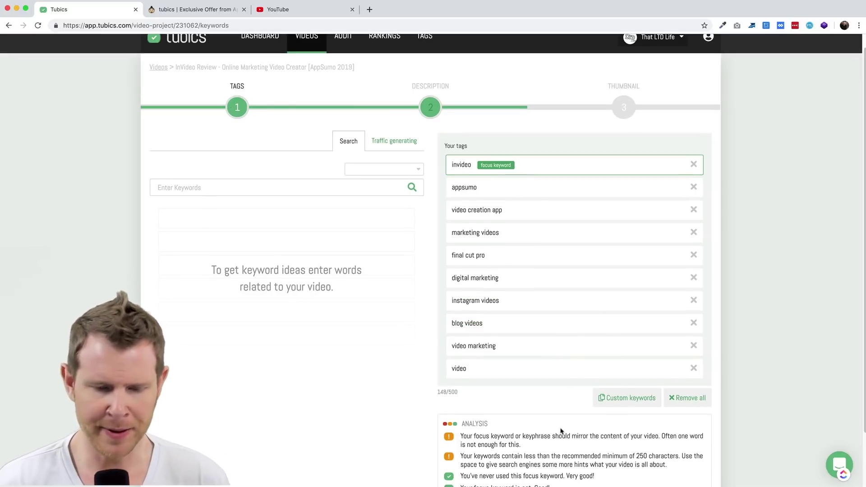
scroll(562, 432, "down", 1)
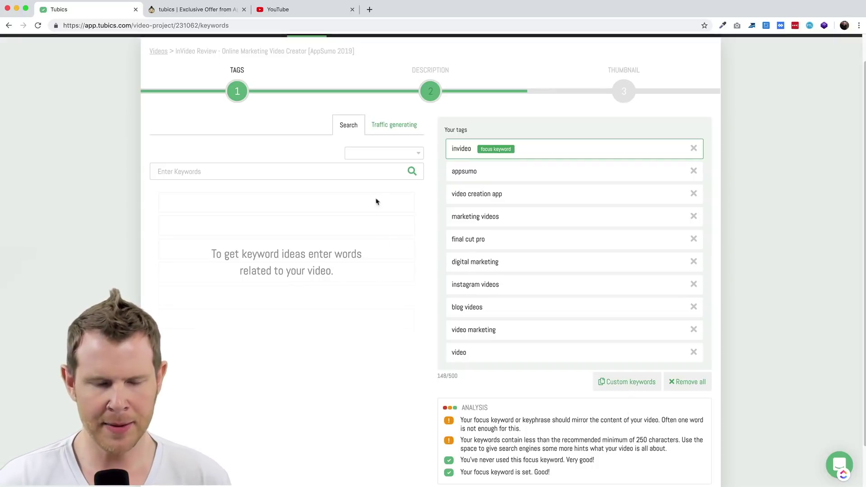
scroll(282, 194, "up", 2)
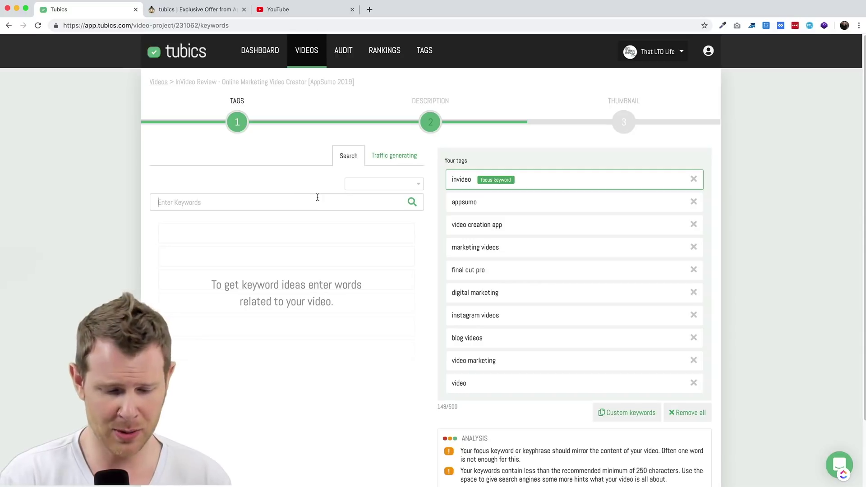
- Search 'invideo' and add invideo review, invideo appsumo, invideo app and invideo.io tutorial as tags
type("invideo")
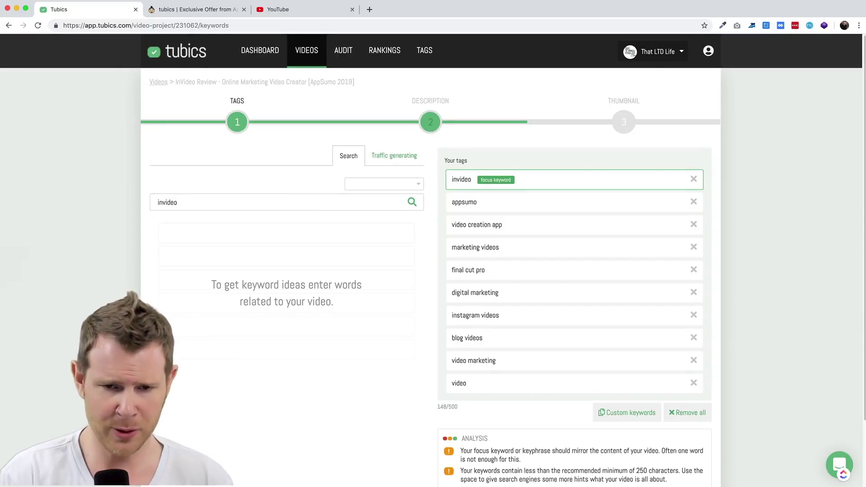
key("Return")
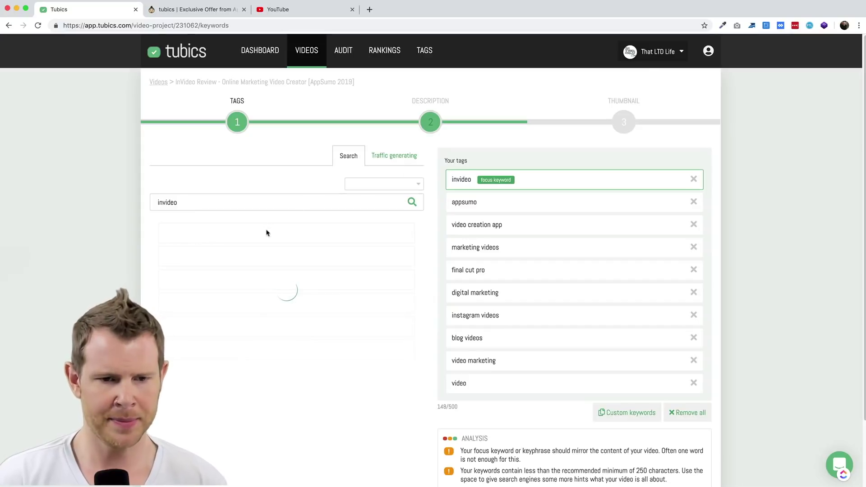
scroll(280, 259, "down", 1)
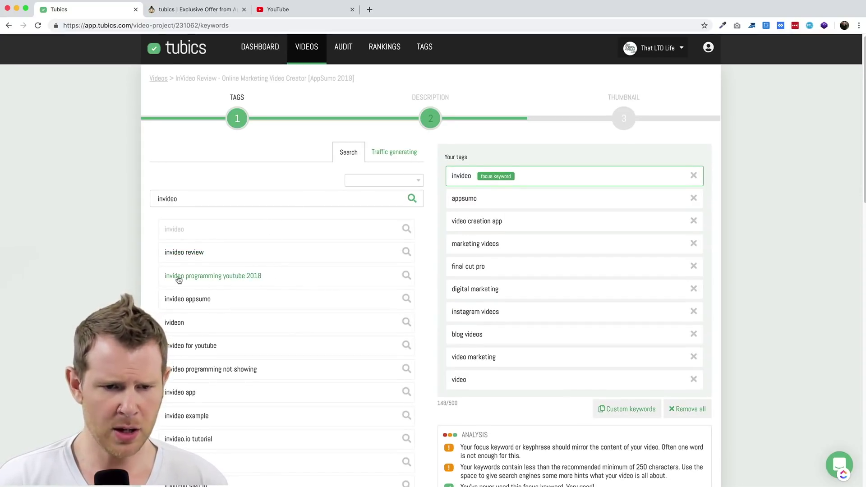
scroll(285, 280, "down", 1)
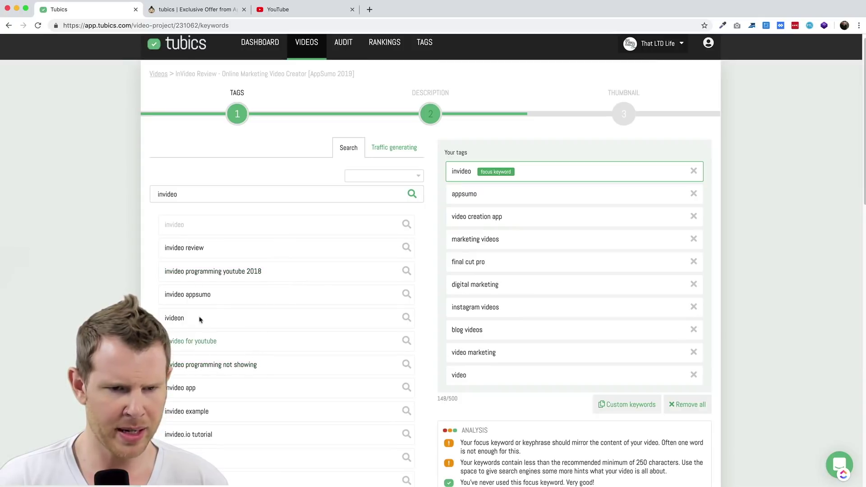
left_click(229, 252)
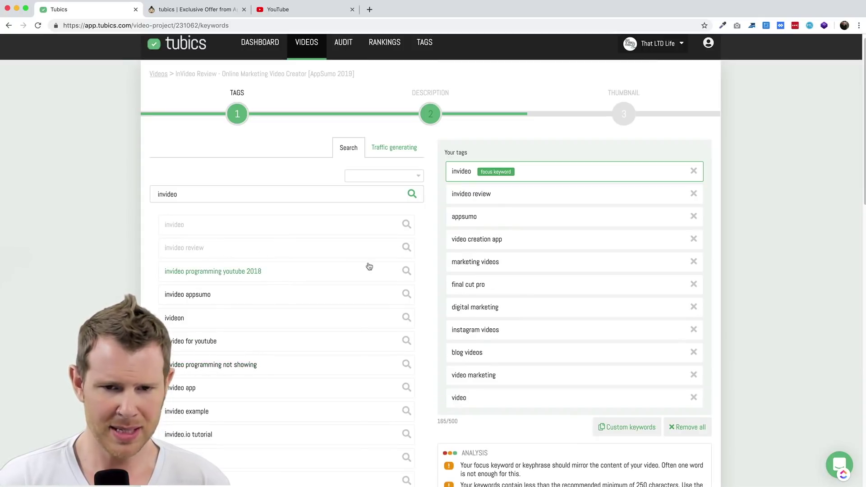
left_click(237, 301)
scroll(245, 319, "down", 1)
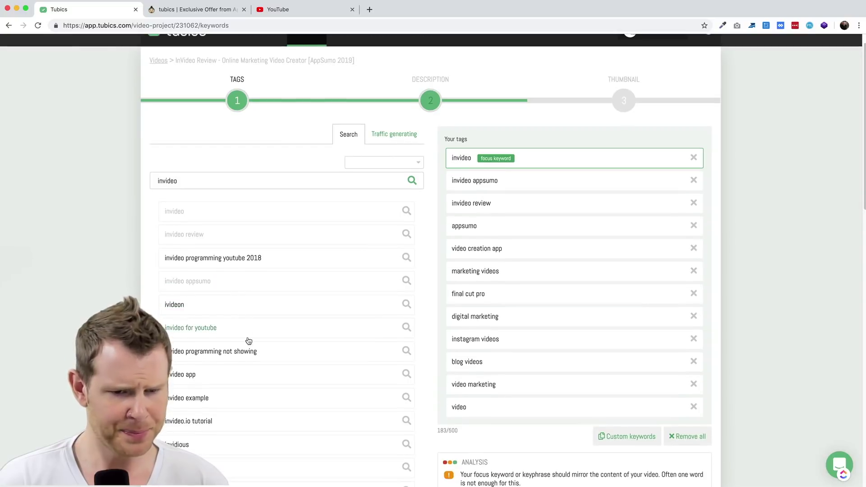
left_click(226, 376)
scroll(271, 408, "down", 1)
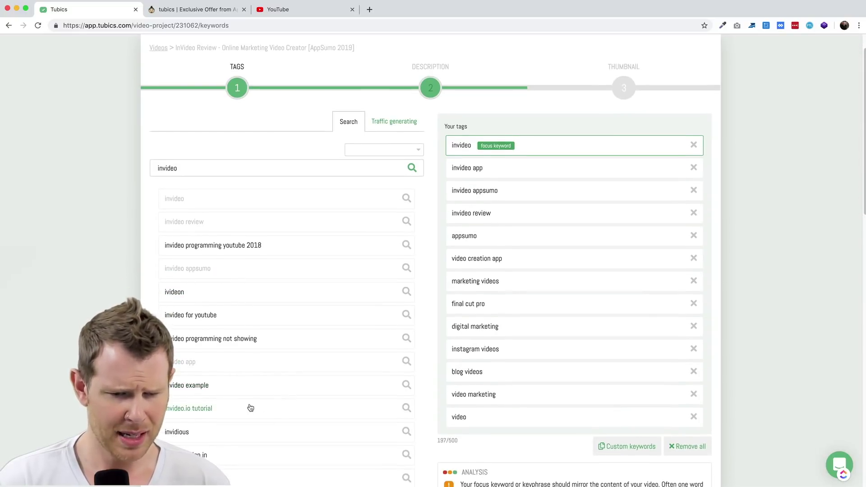
left_click(247, 415)
- Review the remaining suggestions and the 14-tag list at 219/500 characters
scroll(250, 384, "down", 3)
scroll(263, 395, "down", 4)
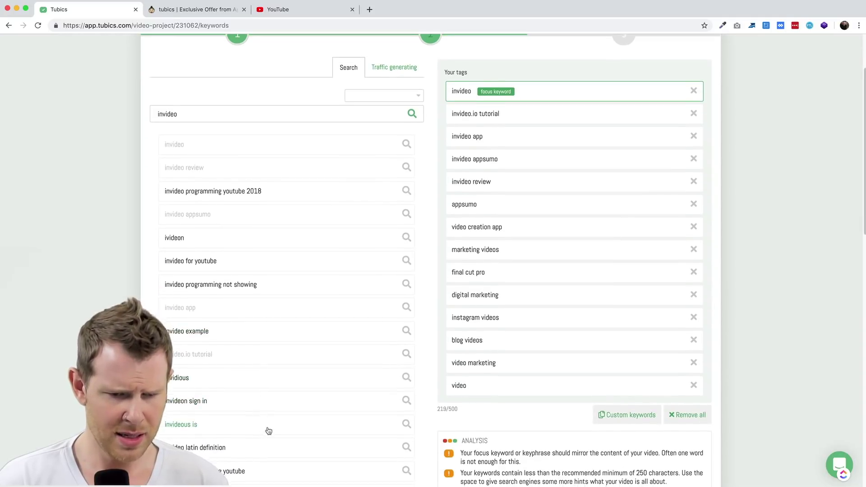
scroll(272, 429, "down", 6)
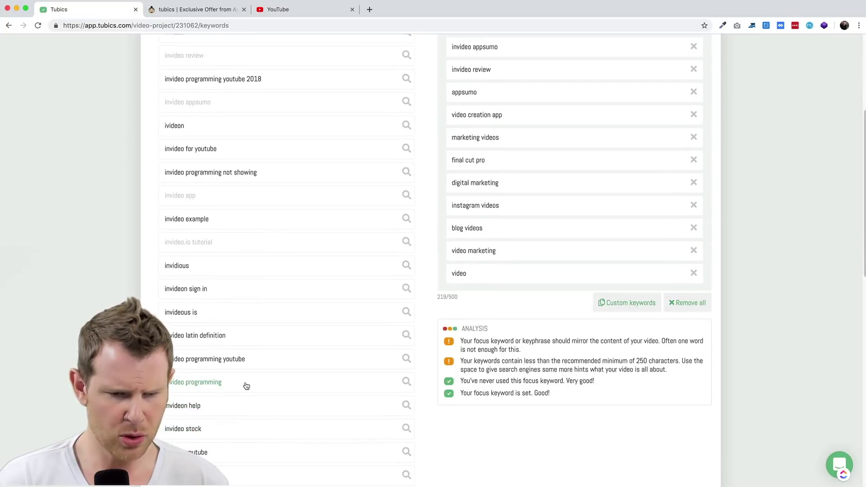
scroll(246, 387, "down", 5)
scroll(246, 401, "down", 4)
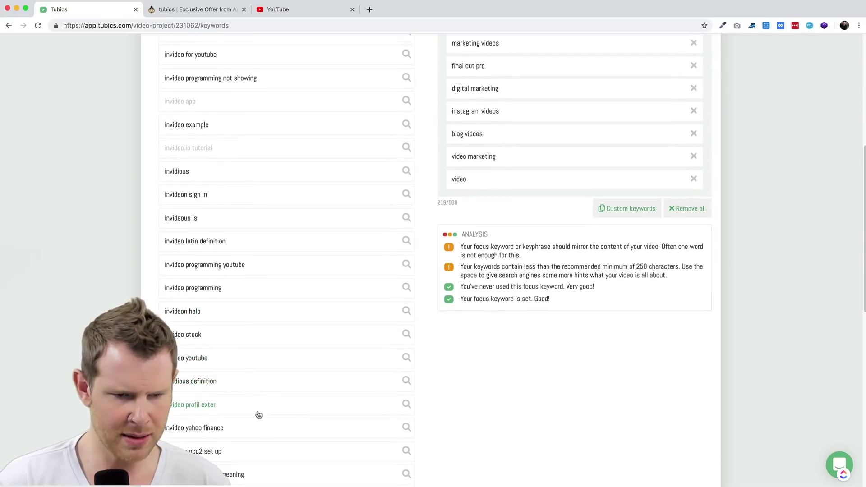
scroll(258, 416, "down", 6)
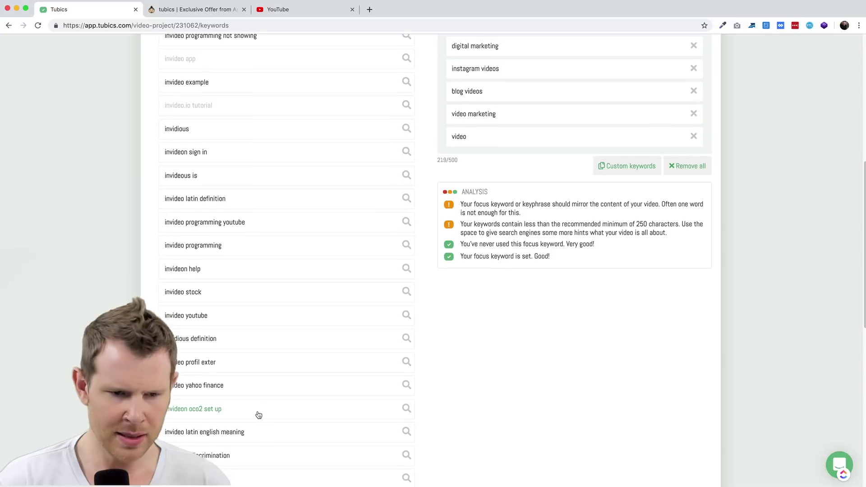
scroll(246, 420, "down", 13)
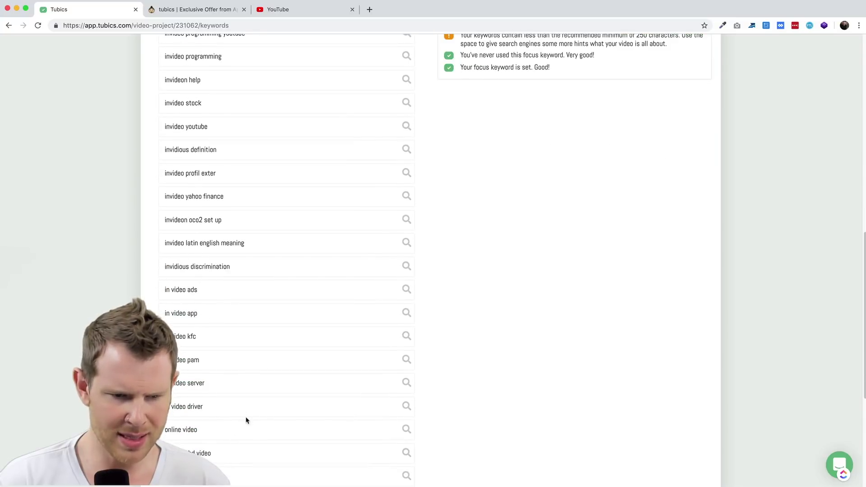
scroll(258, 422, "down", 2)
scroll(278, 395, "up", 20)
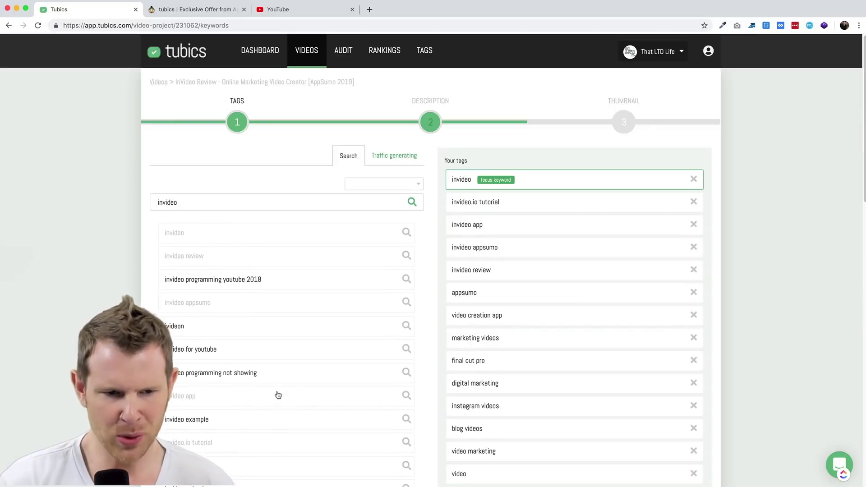
scroll(277, 389, "down", 2)
scroll(278, 385, "down", 6)
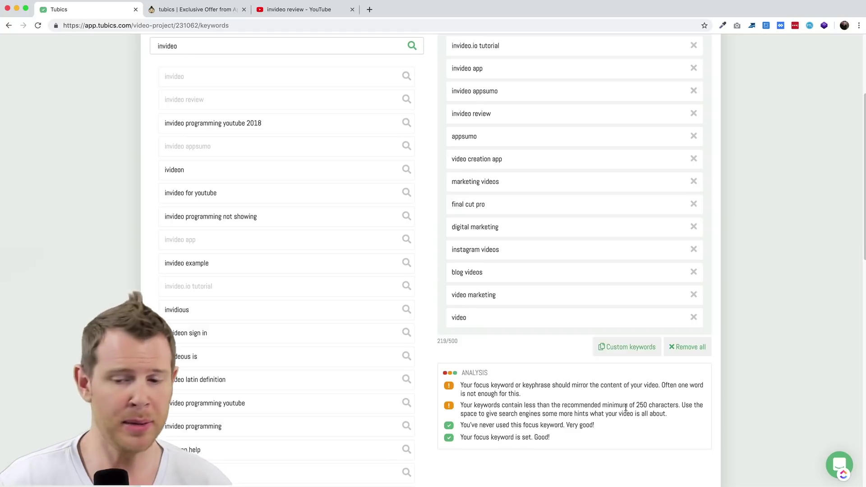
scroll(385, 370, "up", 1)
scroll(385, 370, "up", 5)
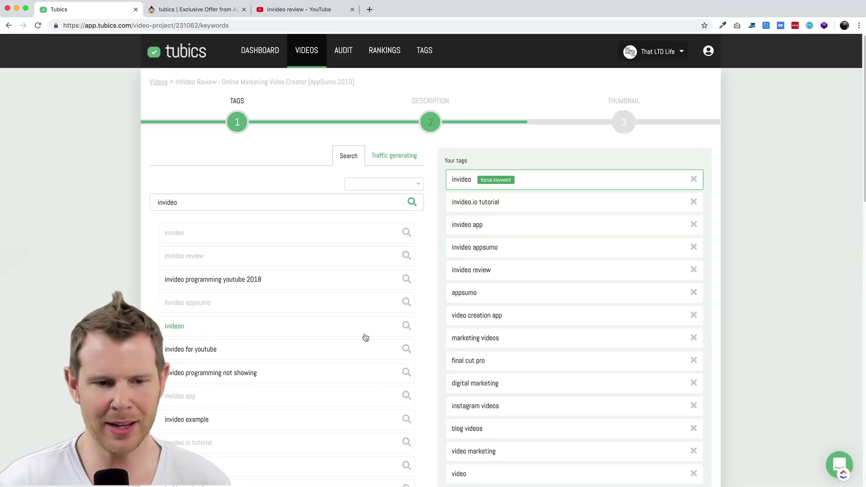
- Search 'appsumo' and add appsumo review and appsumo website, bringing tags to 288/500 characters
double_click(228, 201)
type("appsumo")
key("Return")
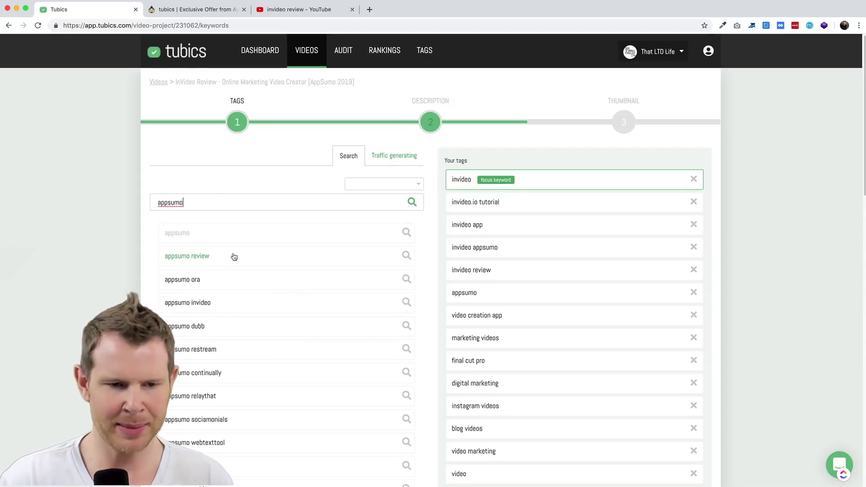
left_click(224, 258)
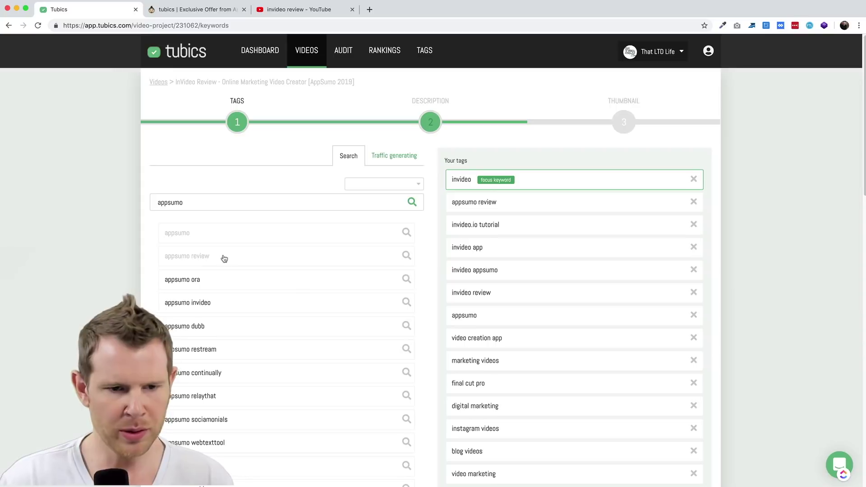
scroll(228, 345, "down", 1)
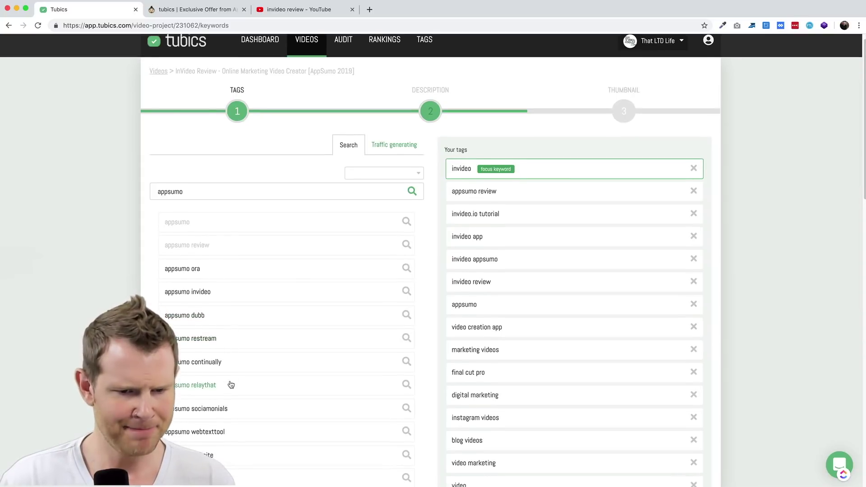
scroll(228, 384, "down", 3)
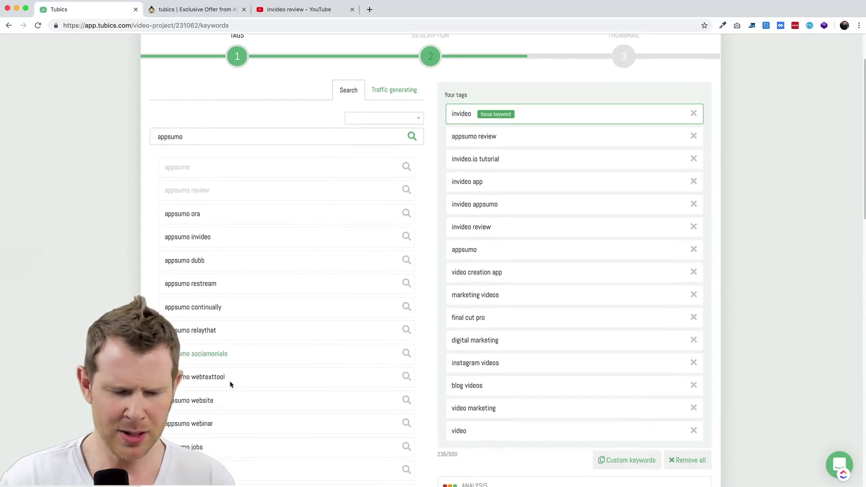
left_click(219, 403)
scroll(232, 417, "down", 3)
scroll(232, 429, "down", 2)
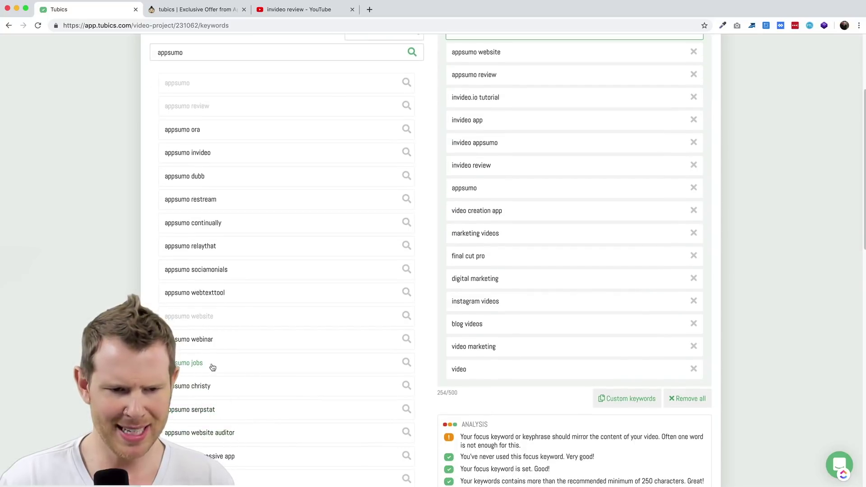
scroll(218, 413, "down", 1)
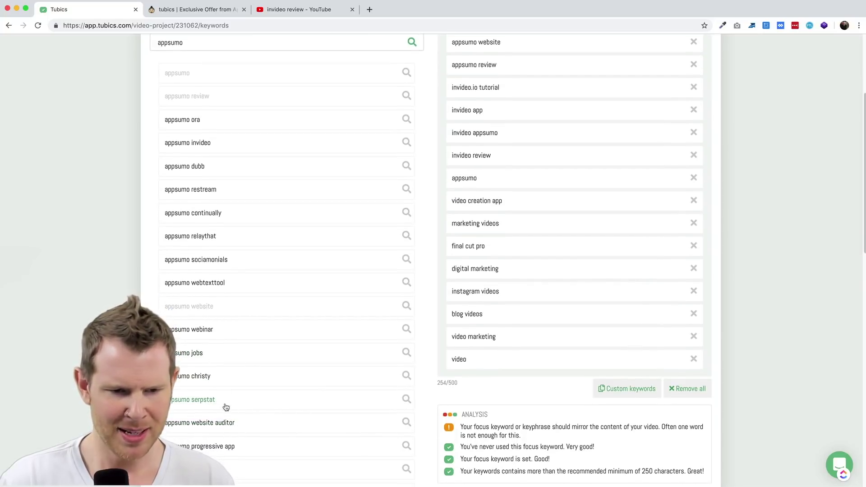
scroll(239, 397, "down", 2)
scroll(239, 388, "down", 1)
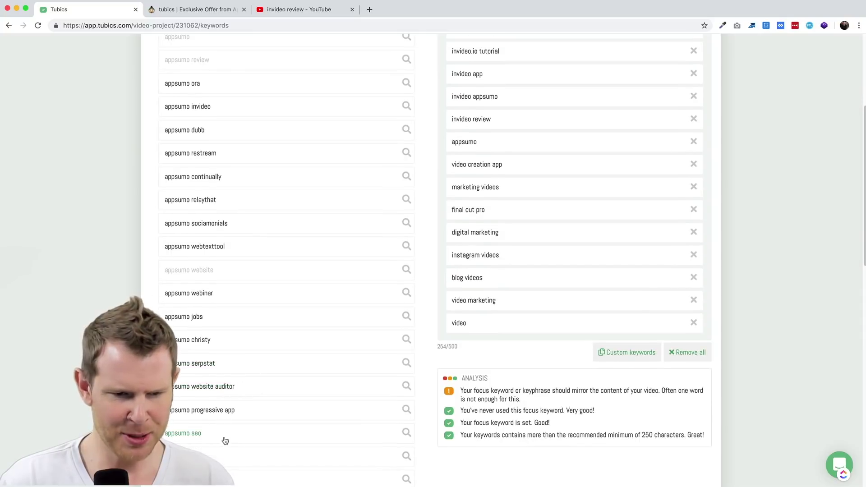
scroll(226, 436, "down", 3)
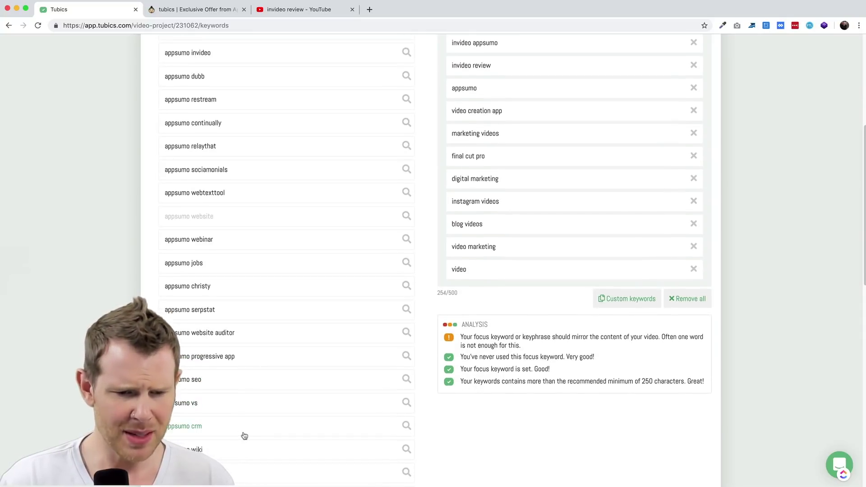
scroll(244, 436, "down", 5)
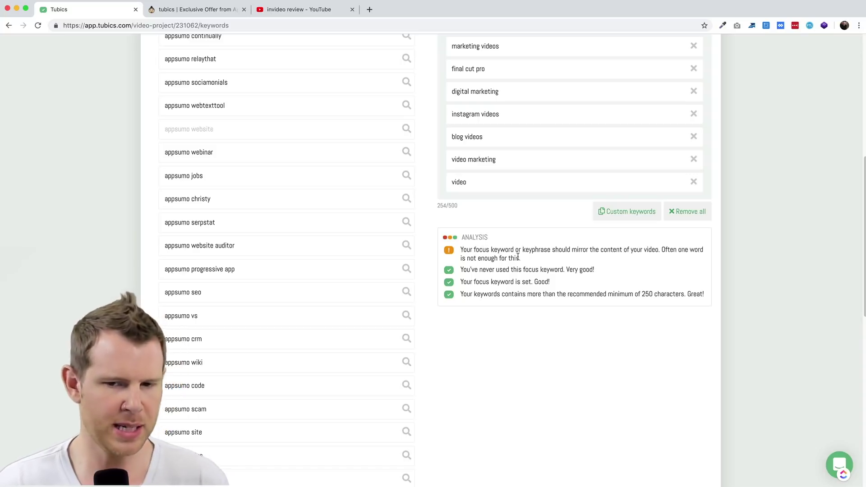
scroll(528, 280, "up", 1)
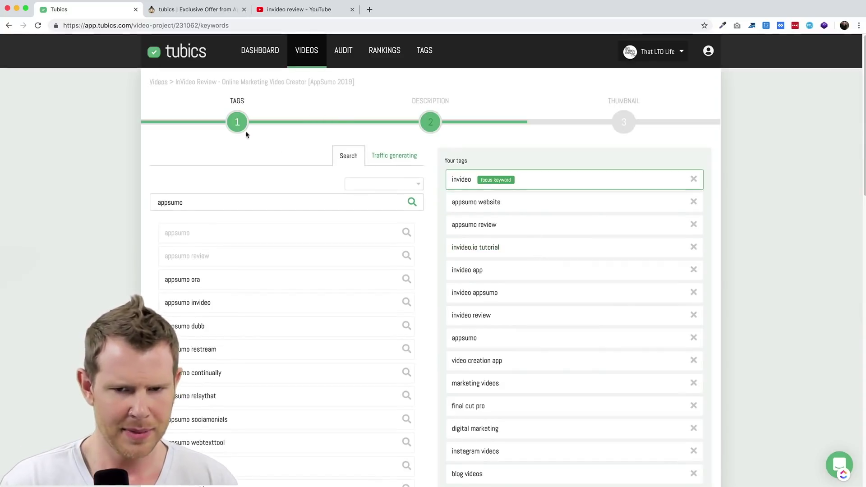
scroll(520, 341, "down", 5)
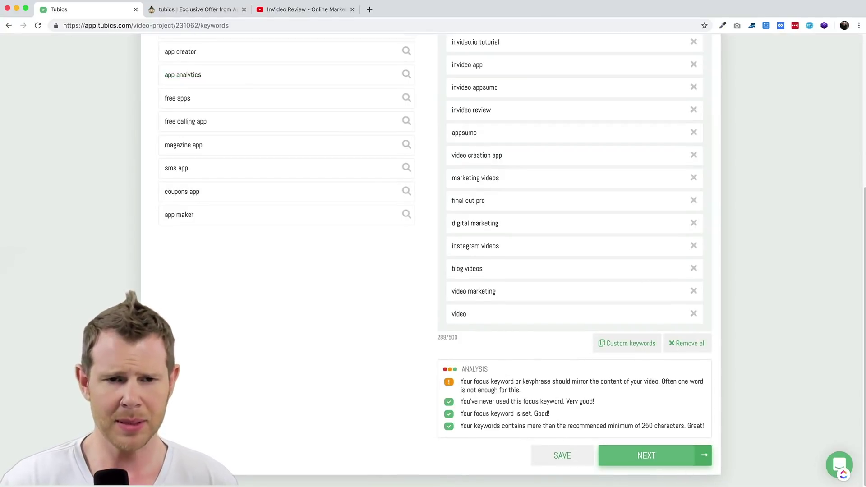
- Compare against the video's YouTube page and the AppSumo deal, then return to Tubics
left_click(298, 9)
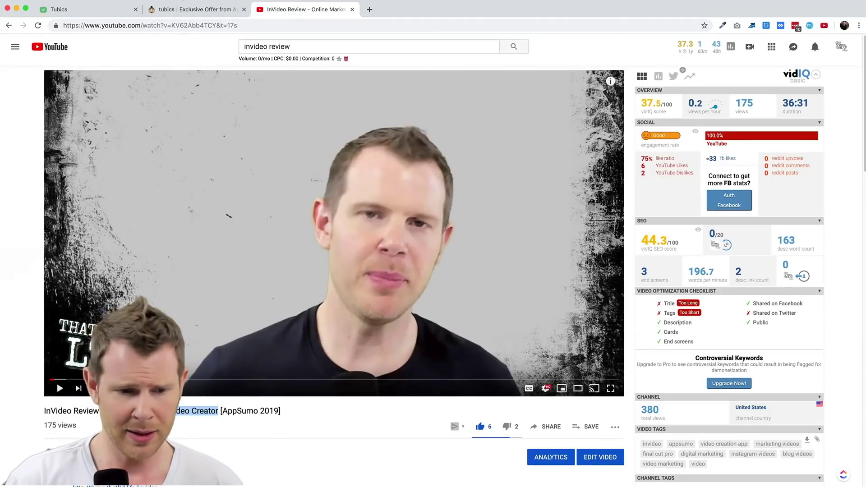
left_click(189, 9)
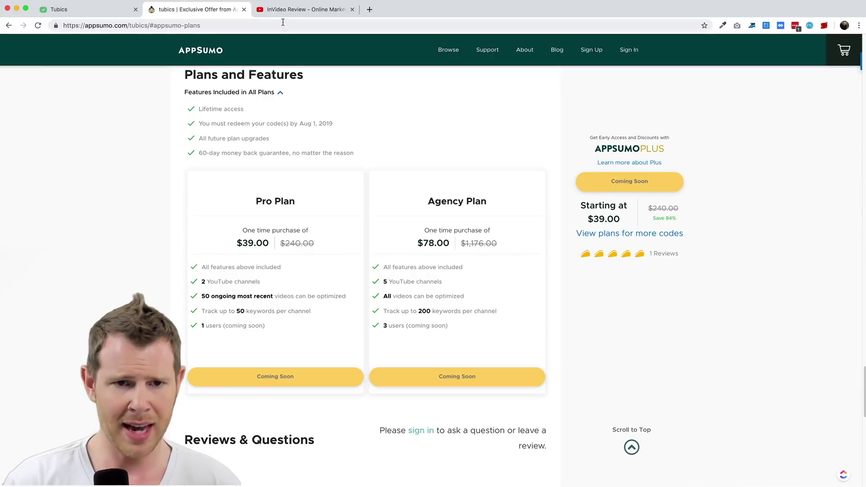
left_click(300, 13)
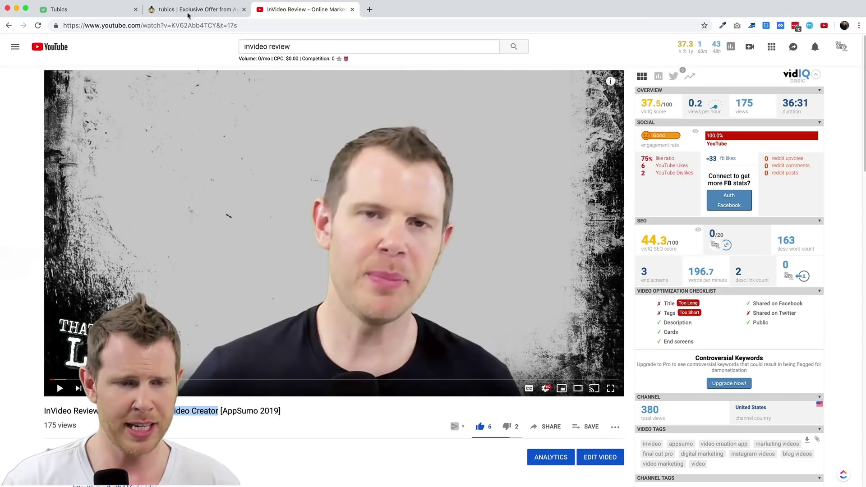
left_click(69, 10)
- Publish the InVideo Review's updated tags and description, then view it as public (optimized) in Videos
left_click(646, 456)
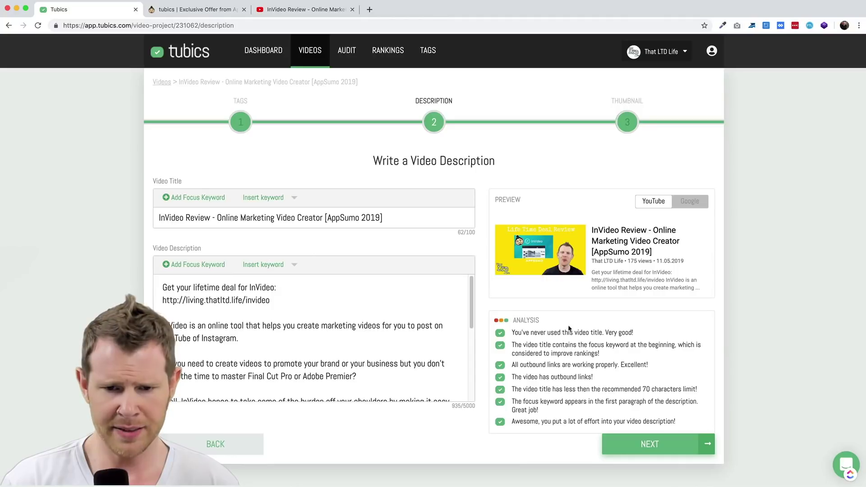
left_click(651, 445)
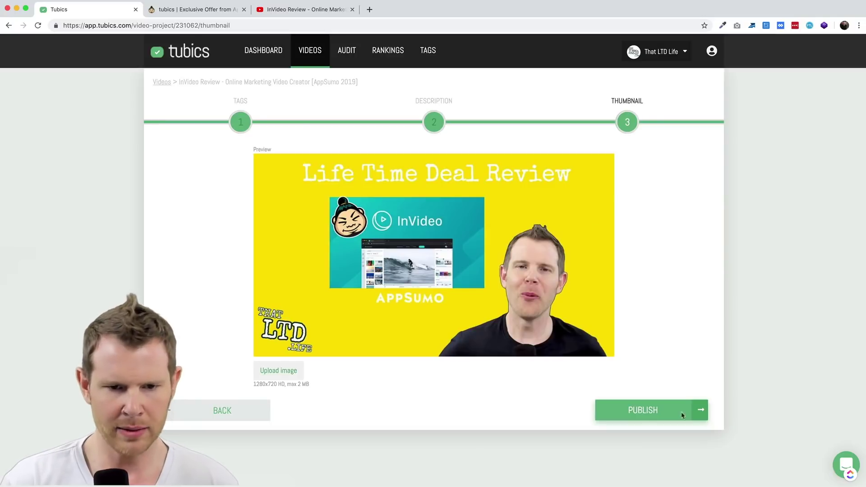
left_click(650, 418)
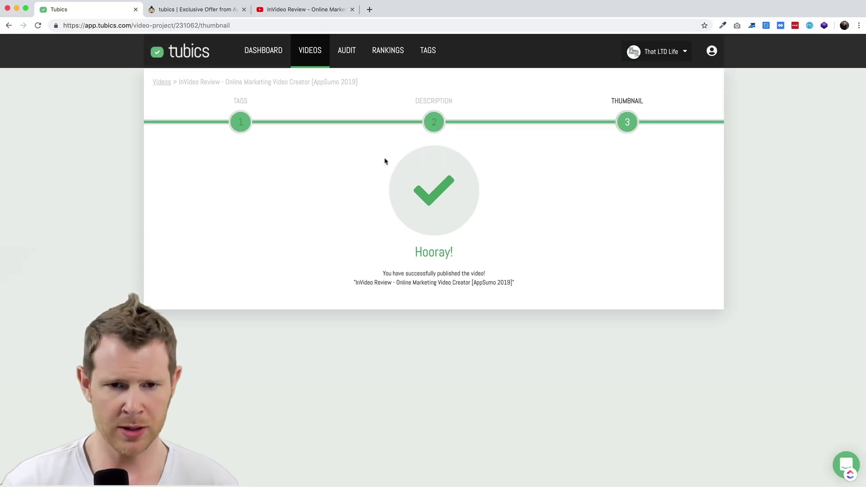
left_click(310, 51)
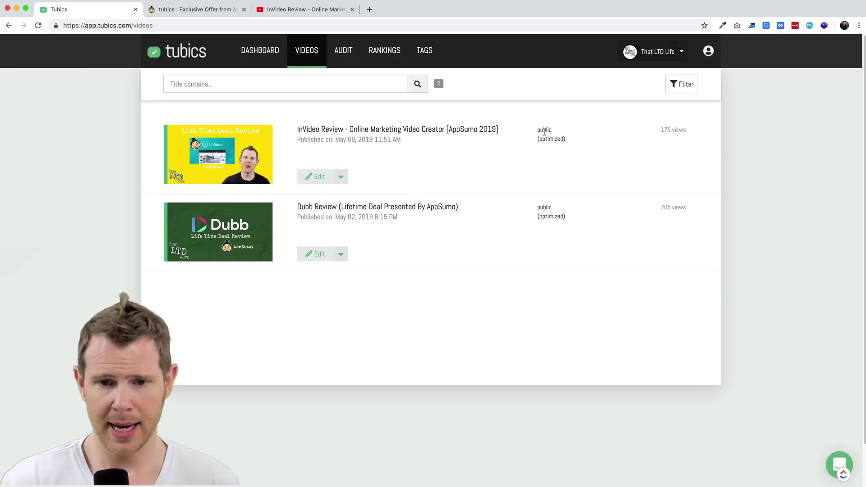
- Open the InVideo video's project and read the warning that a one-word focus keyword is not enough
left_click_drag(539, 131, 564, 140)
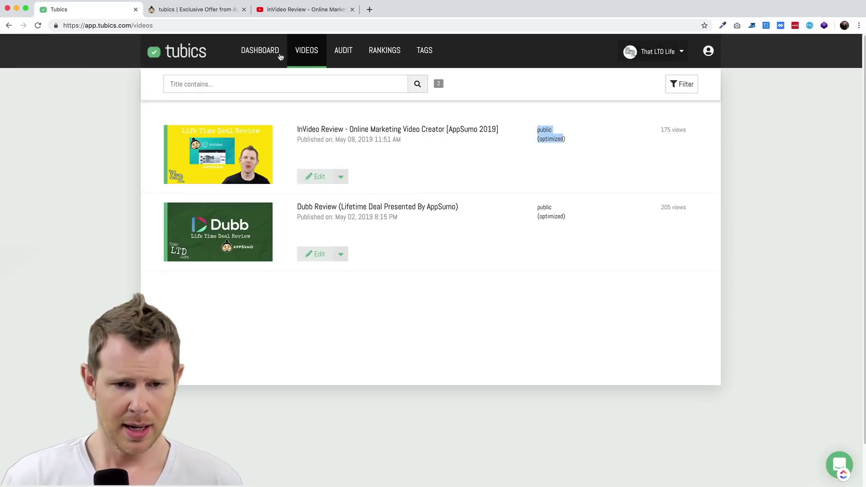
left_click(224, 141)
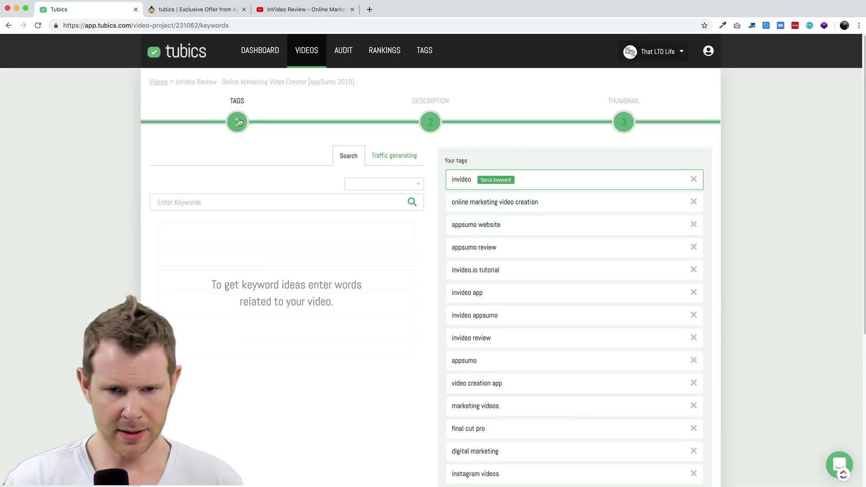
scroll(336, 240, "down", 5)
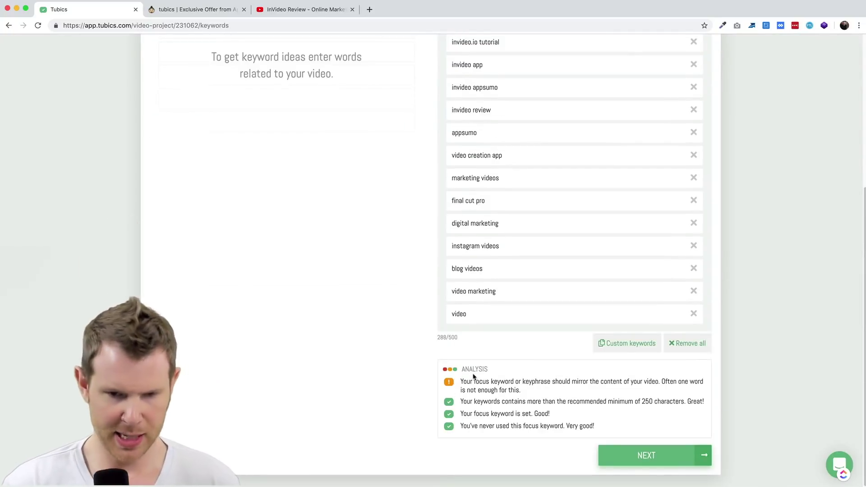
triple_click(525, 391)
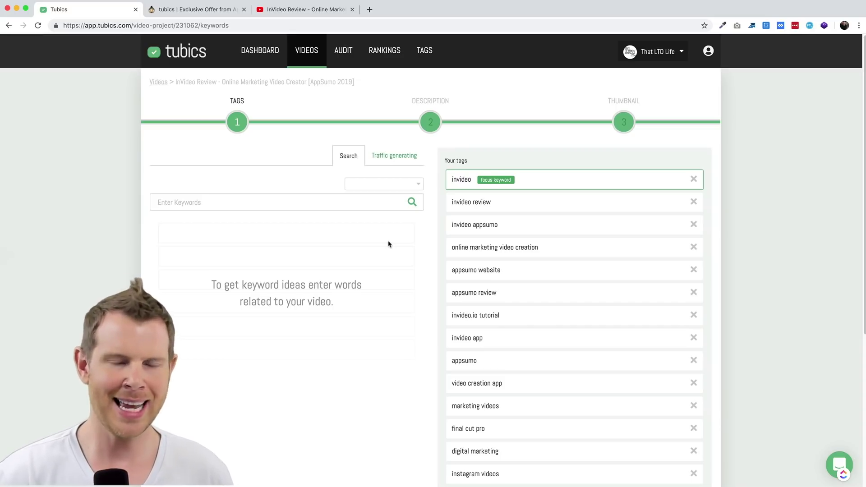
scroll(393, 246, "down", 5)
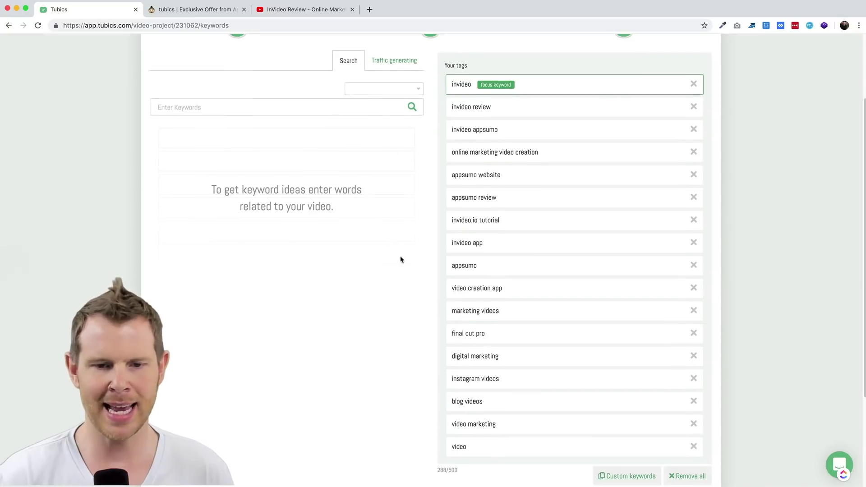
left_click_drag(466, 385, 523, 391)
left_click(638, 375)
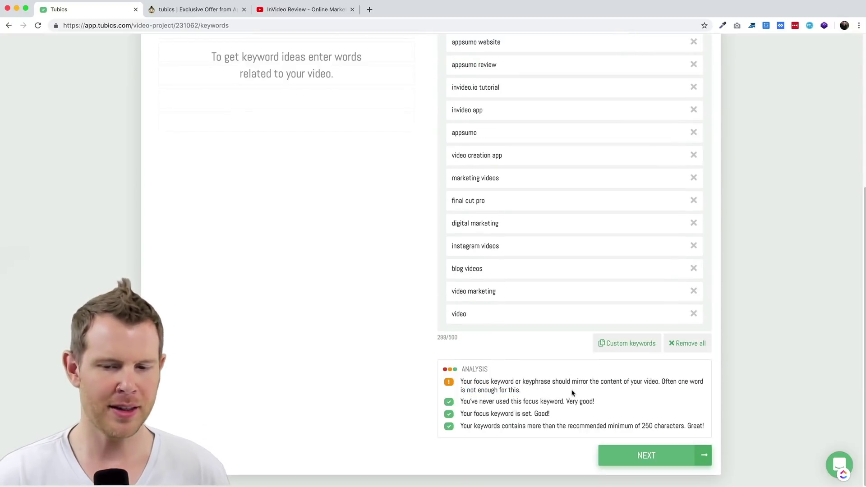
scroll(518, 200, "up", 5)
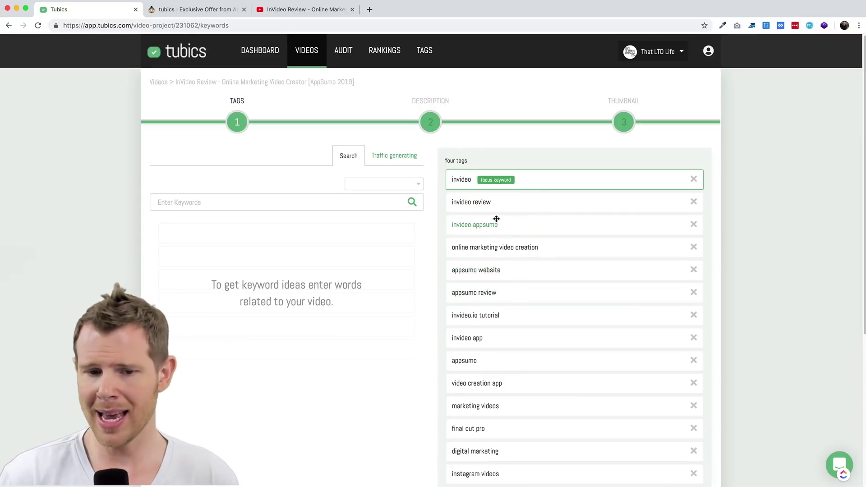
- Drag 'invideo review' to the top of Your tags so it becomes the focus keyword
left_click_drag(503, 203, 502, 179)
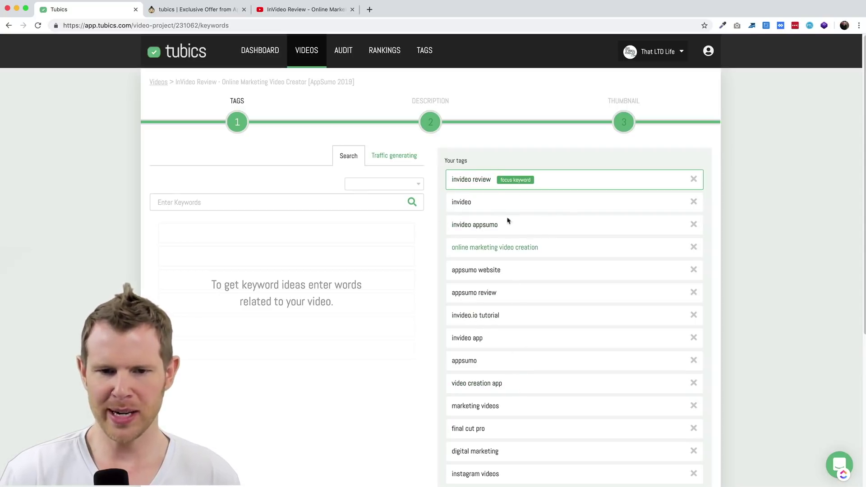
scroll(581, 330, "down", 3)
scroll(579, 330, "down", 2)
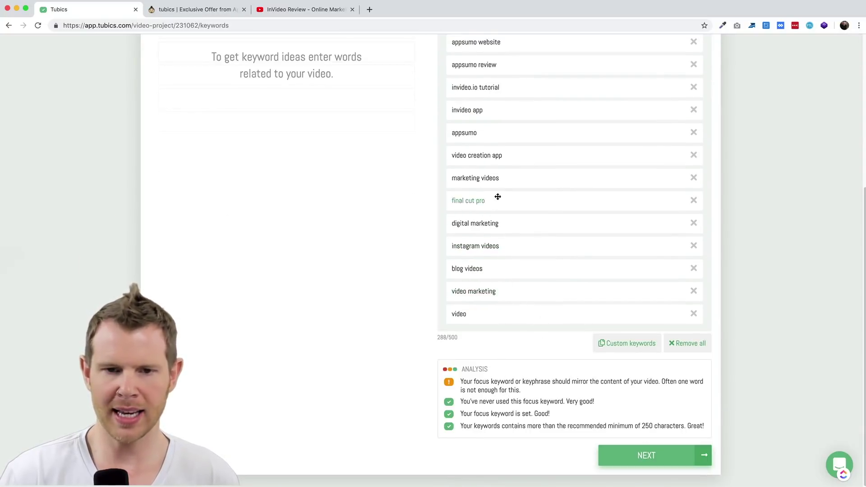
scroll(510, 174, "up", 6)
scroll(505, 316, "down", 6)
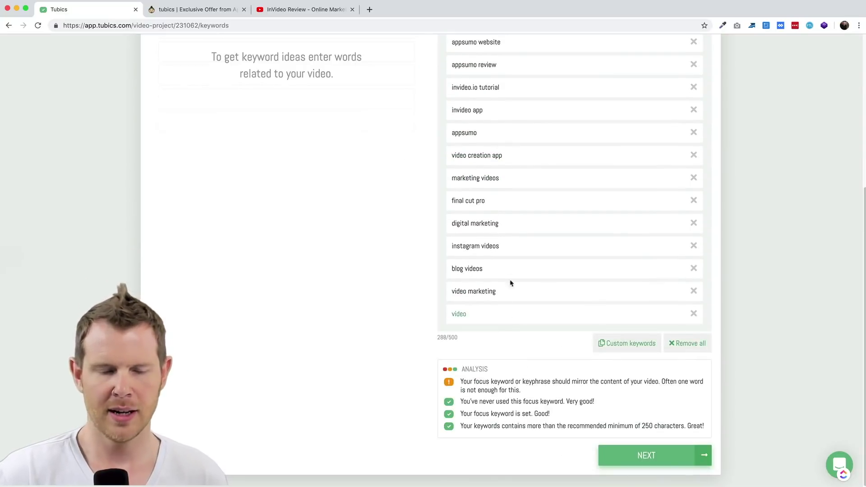
- Confirm the focus keyword and publish the InVideo video's reordered tags through description and thumbnail steps
left_click(647, 449)
left_click(658, 461)
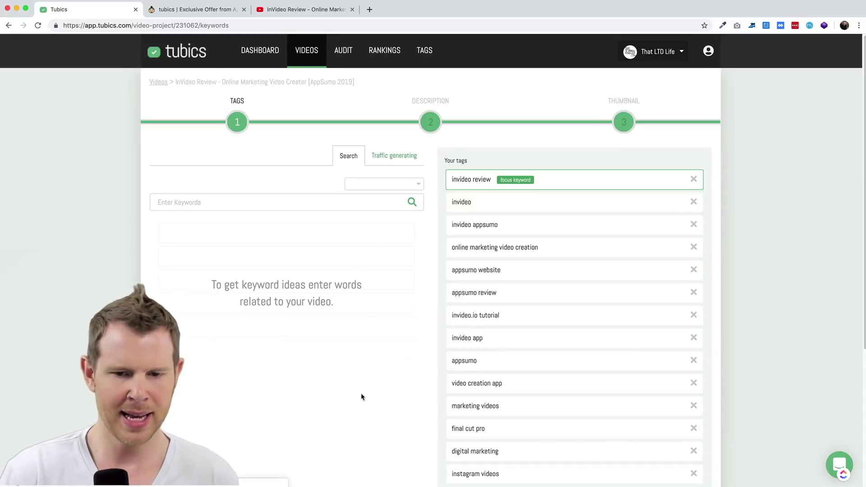
scroll(362, 397, "down", 5)
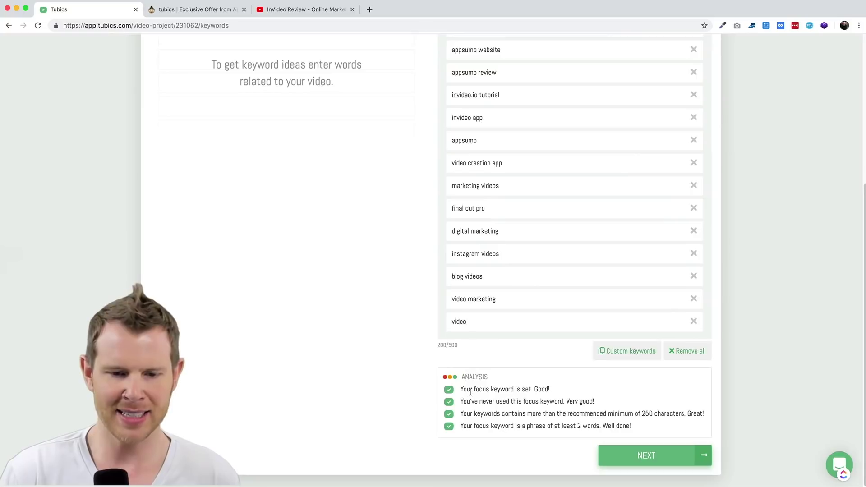
left_click_drag(458, 390, 552, 389)
left_click(699, 455)
left_click(668, 427)
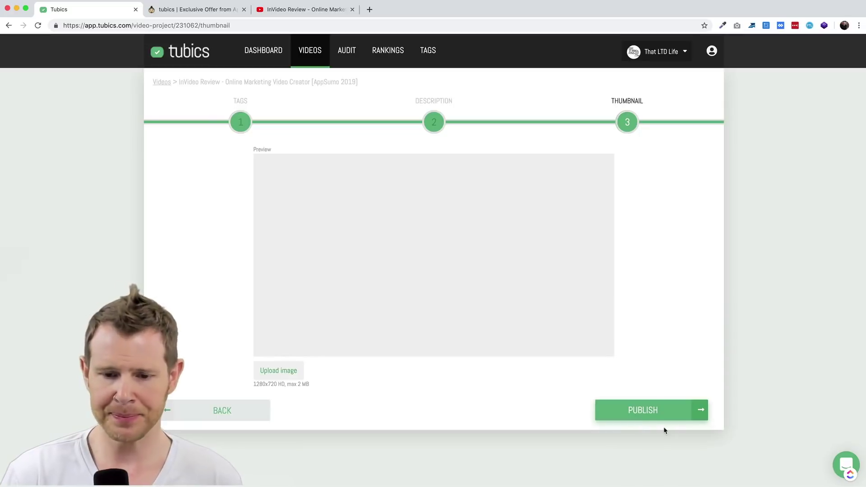
left_click(640, 409)
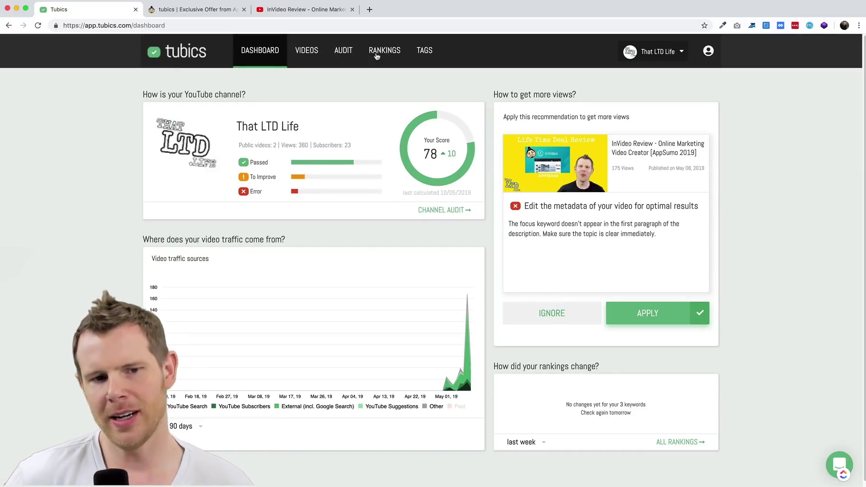
- Bring up the channel's tracked keyword Rankings page
left_click(377, 52)
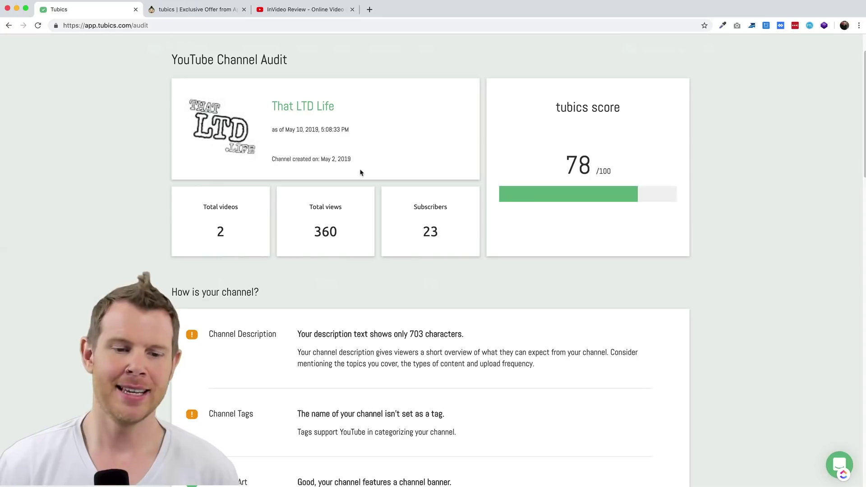
- Review the audit findings, including Channel Tags, then switch to the InVideo Review YouTube tab
scroll(357, 208, "down", 2)
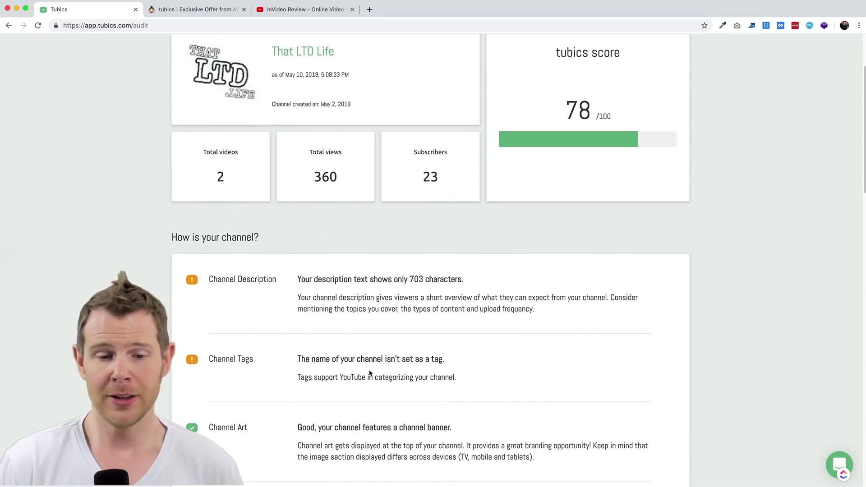
double_click(342, 371)
double_click(345, 353)
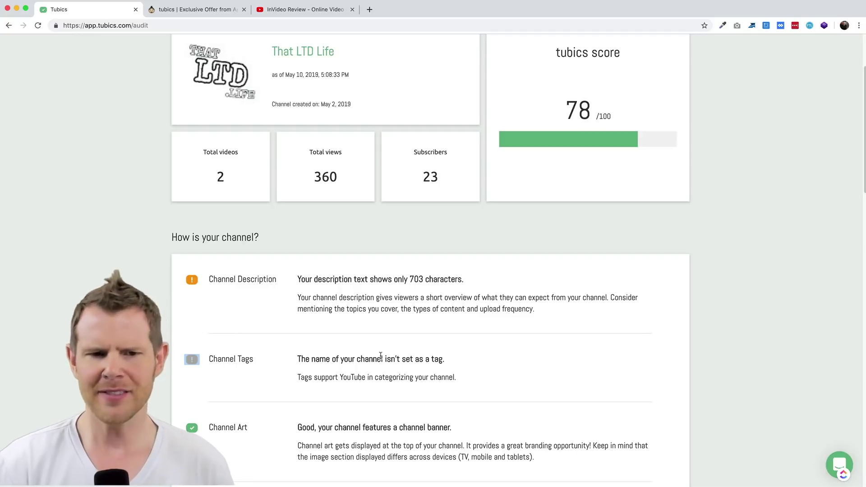
scroll(381, 357, "down", 20)
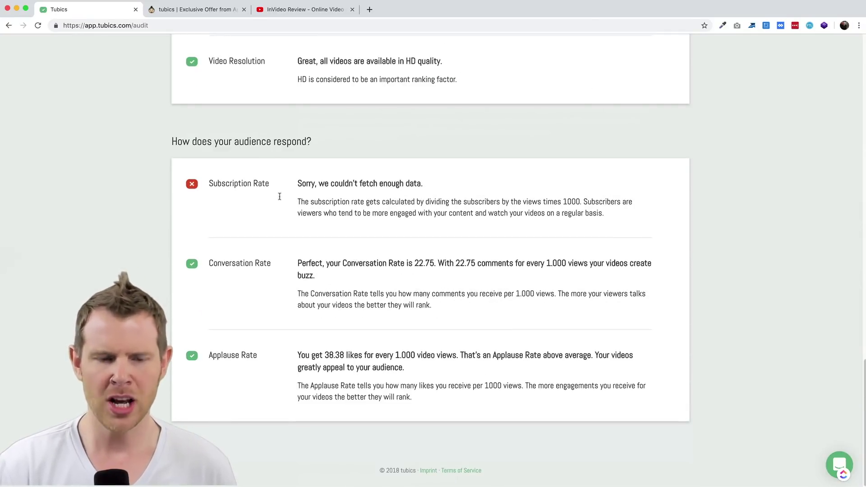
scroll(365, 242, "up", 12)
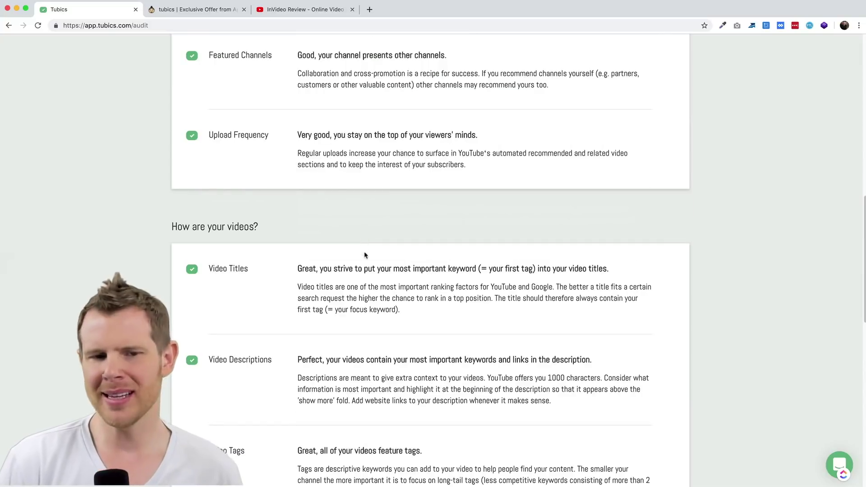
scroll(365, 260, "up", 10)
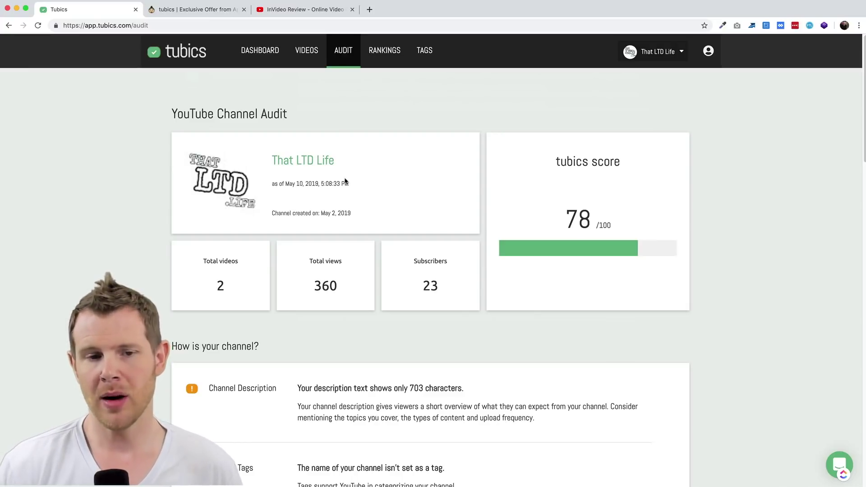
left_click(319, 16)
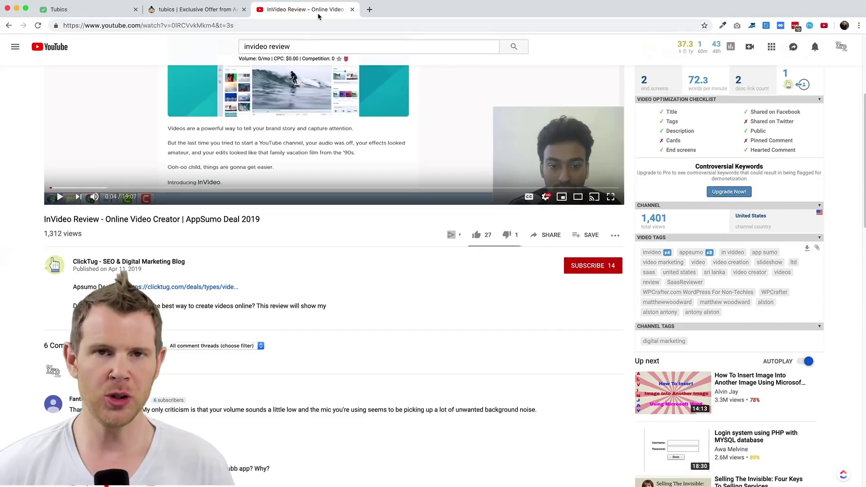
scroll(334, 226, "up", 5)
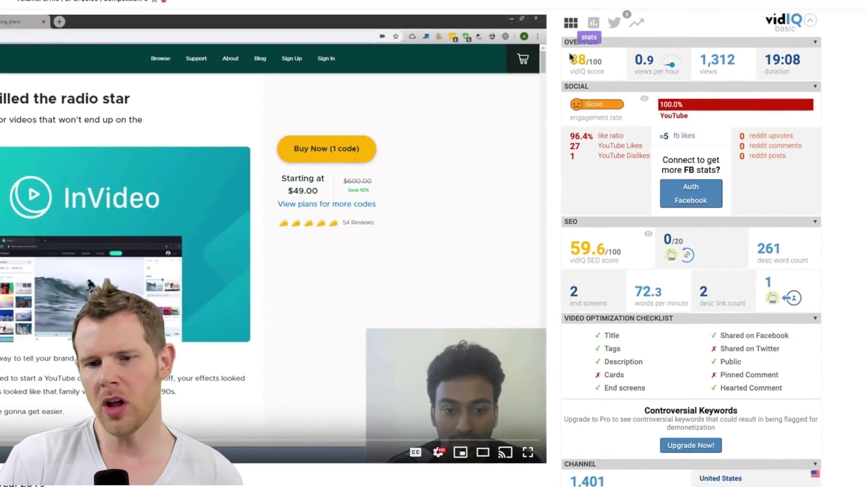
scroll(722, 278, "down", 1)
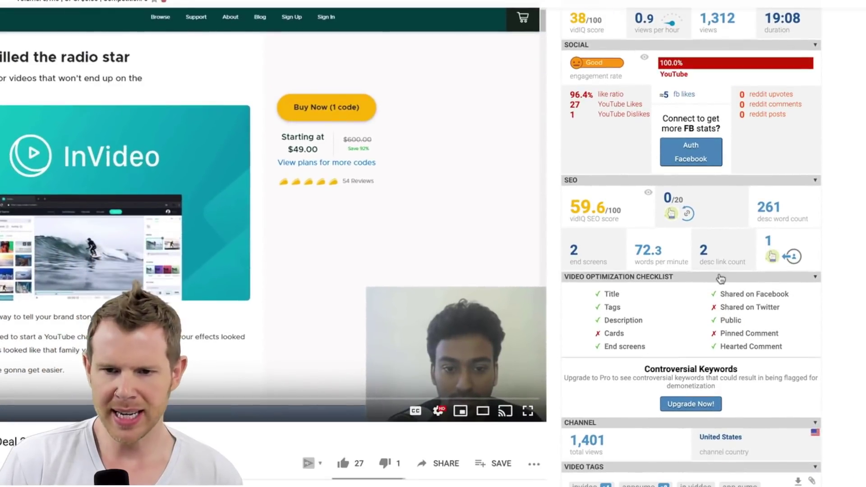
mouse_move(659, 26)
left_click(648, 193)
scroll(651, 336, "down", 3)
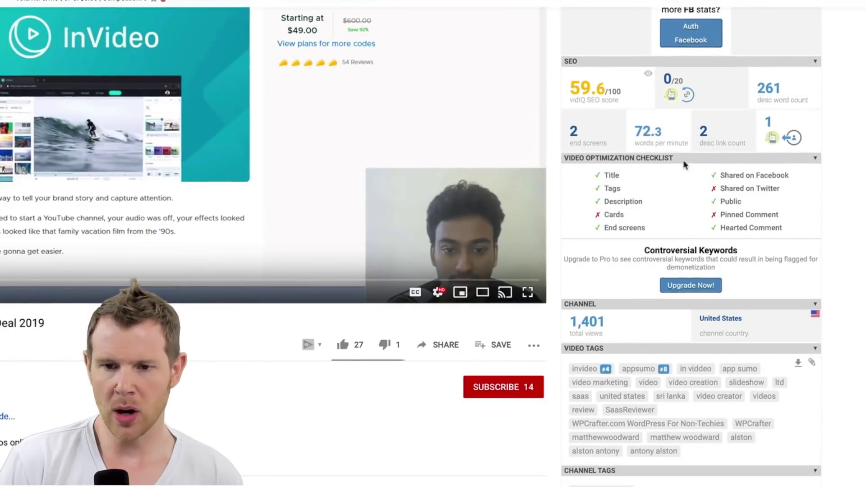
scroll(683, 167, "up", 2)
scroll(638, 438, "down", 2)
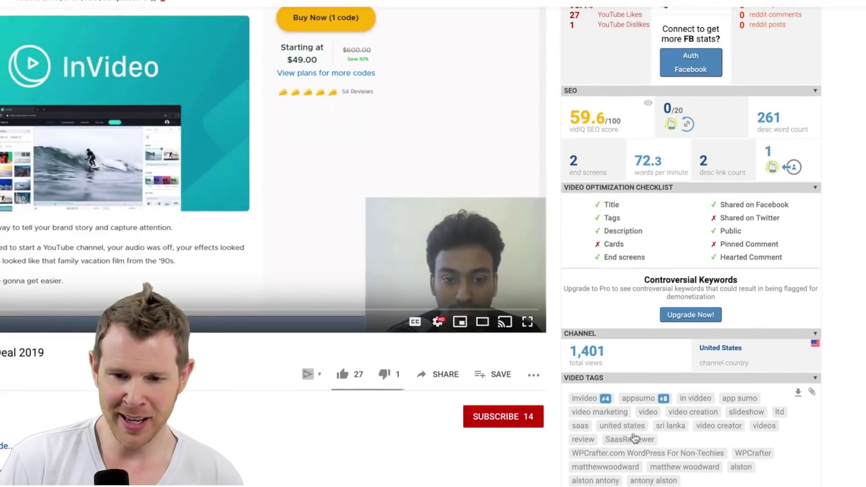
scroll(658, 438, "down", 2)
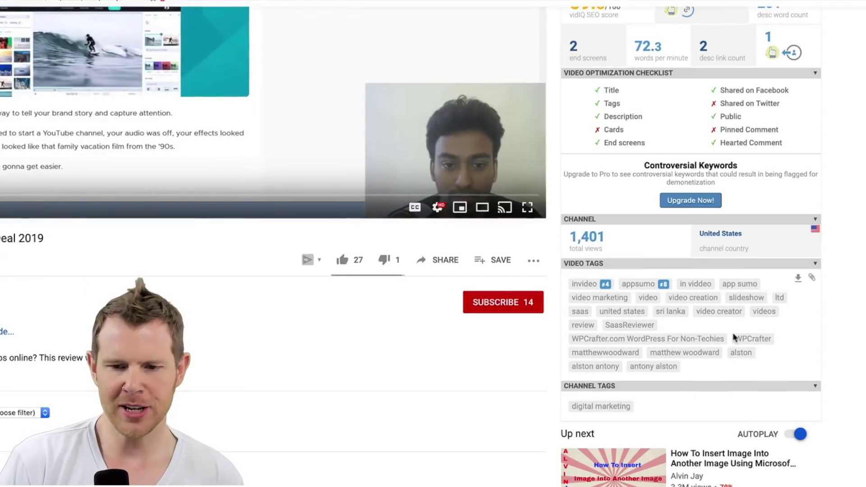